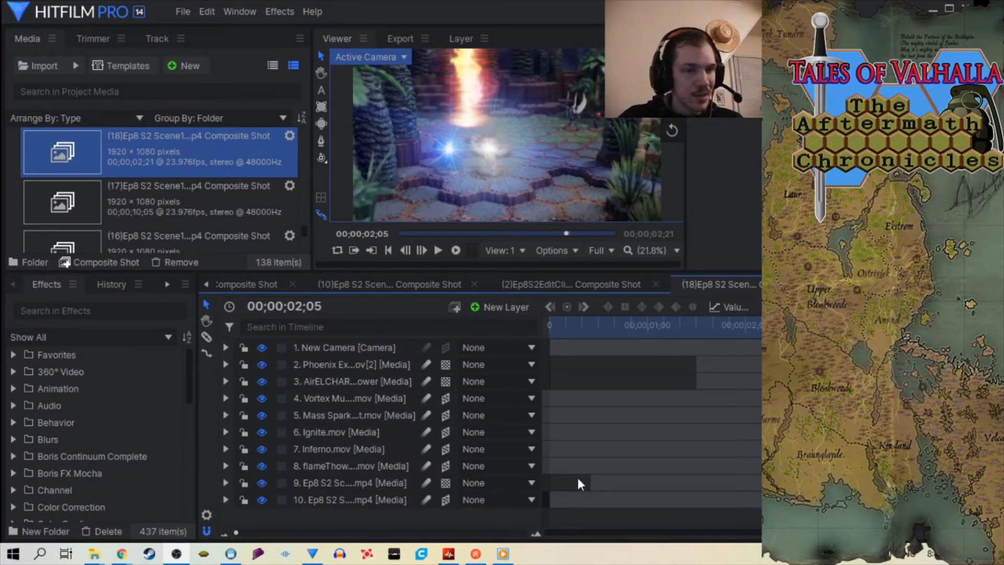
- On layer 10, shift the end keyframe of the second Light Flares effect's Rays Rotation further along the timeline
drag(755, 325, 702, 333)
click(226, 500)
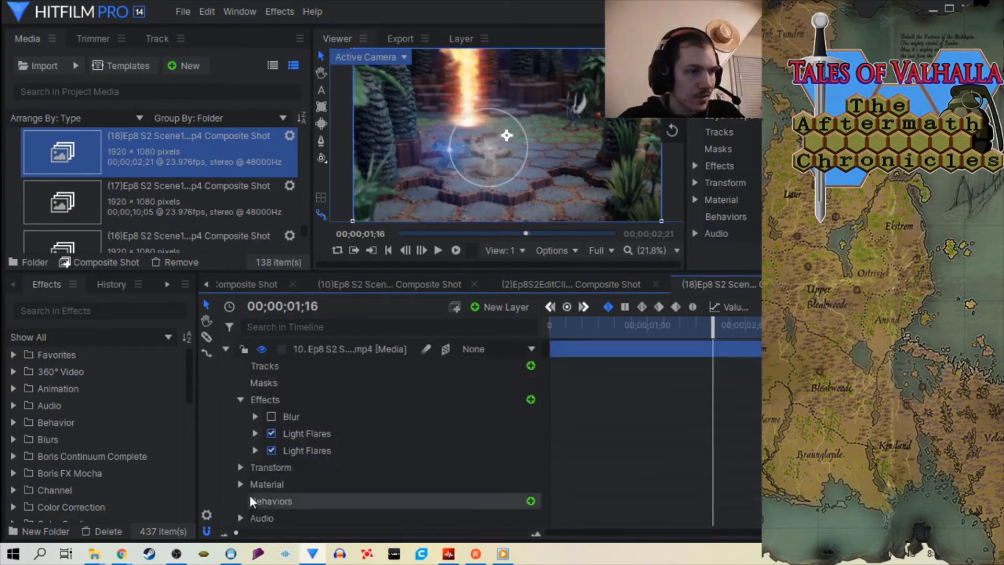
click(256, 450)
scroll(264, 444, down, 5)
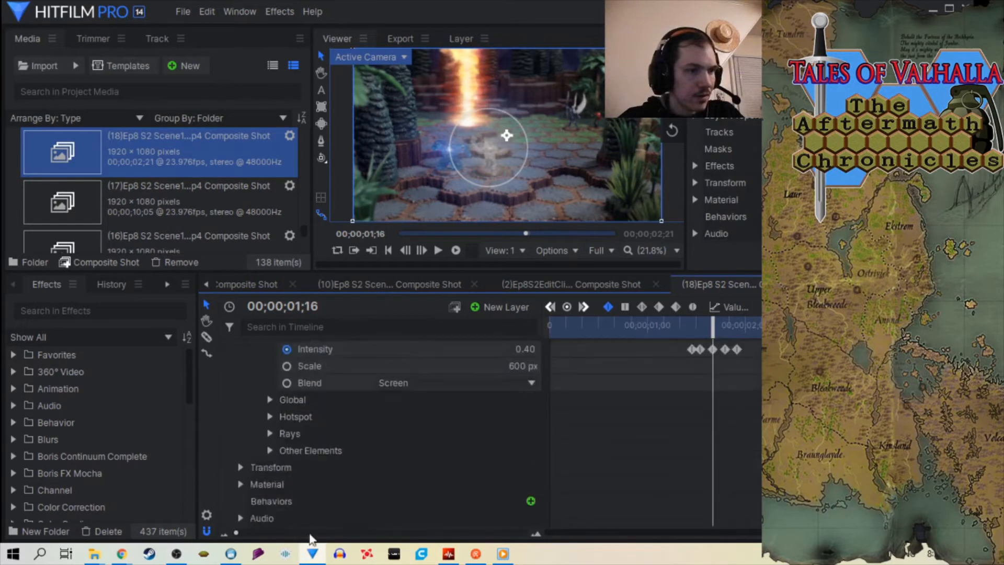
click(269, 433)
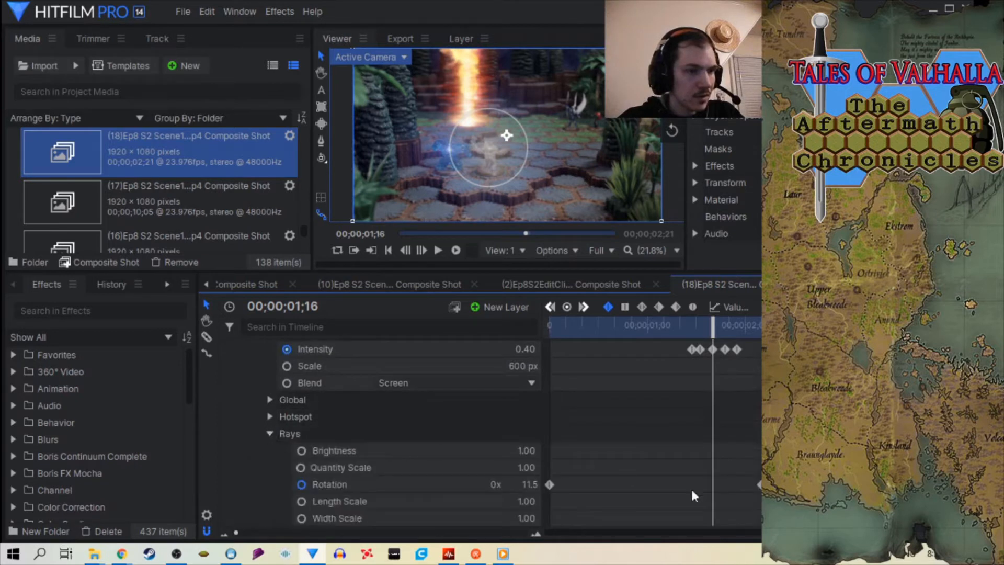
drag(761, 484, 834, 484)
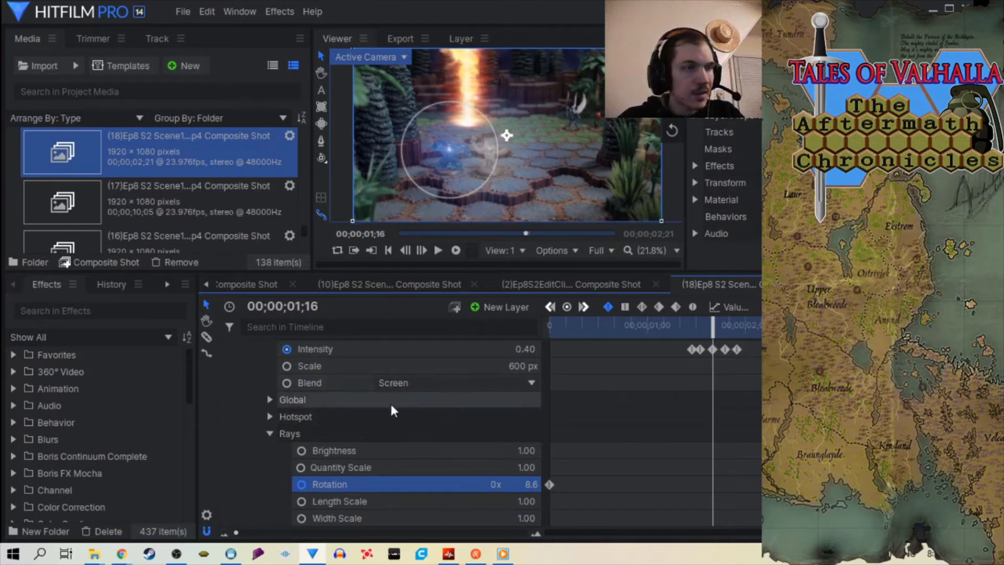
click(269, 434)
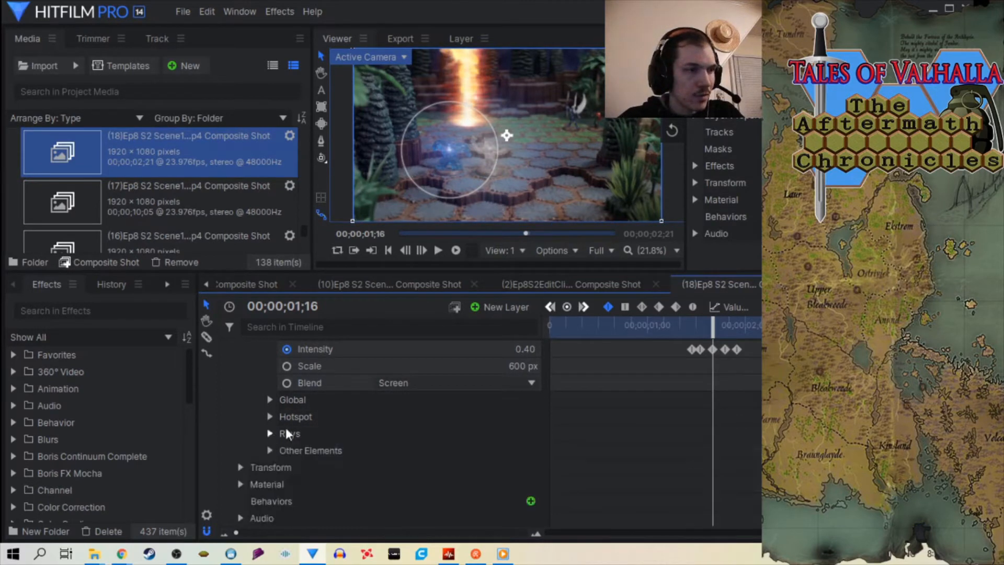
scroll(377, 400, up, 10)
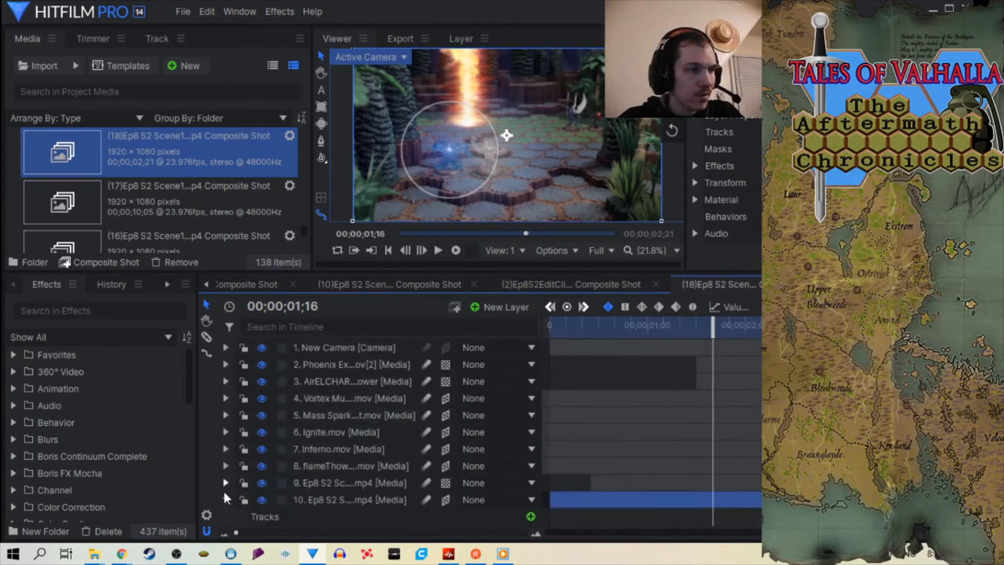
click(225, 498)
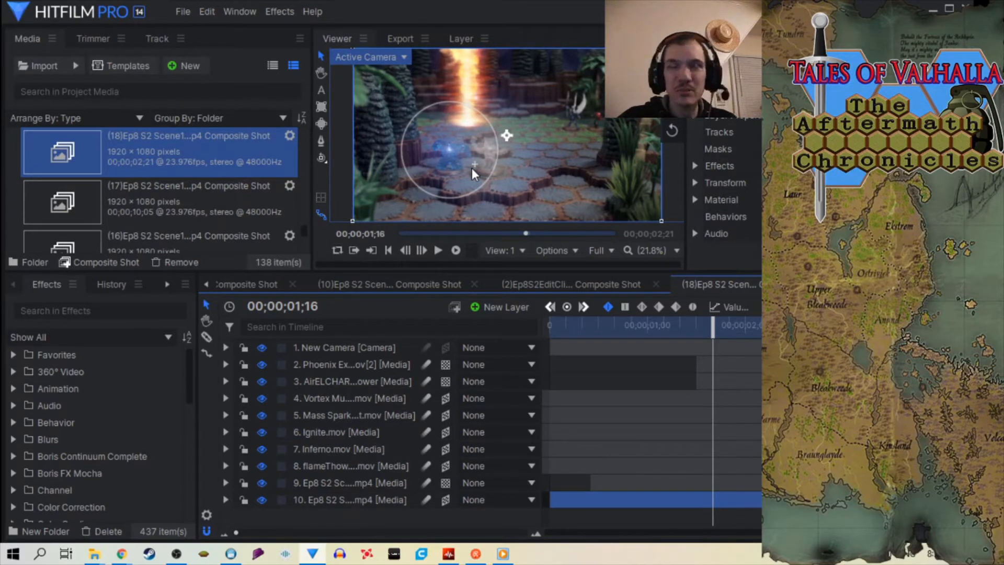
- Switch to Vegas Movie Studio and view the properties of the audio event on track 11
key(alt+Tab)
click(540, 322)
scroll(540, 322, up, 3)
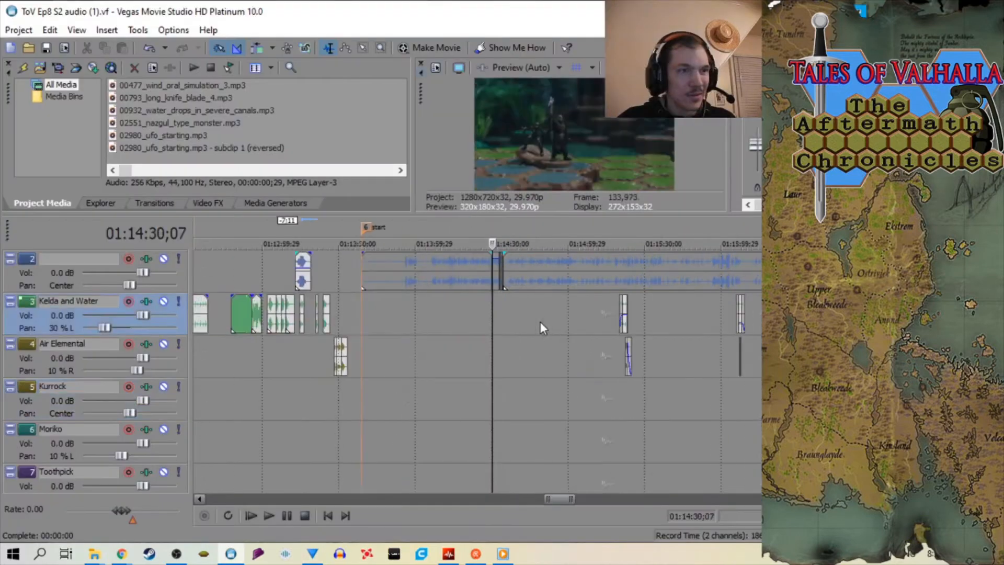
scroll(538, 326, down, 6)
scroll(477, 372, down, 4)
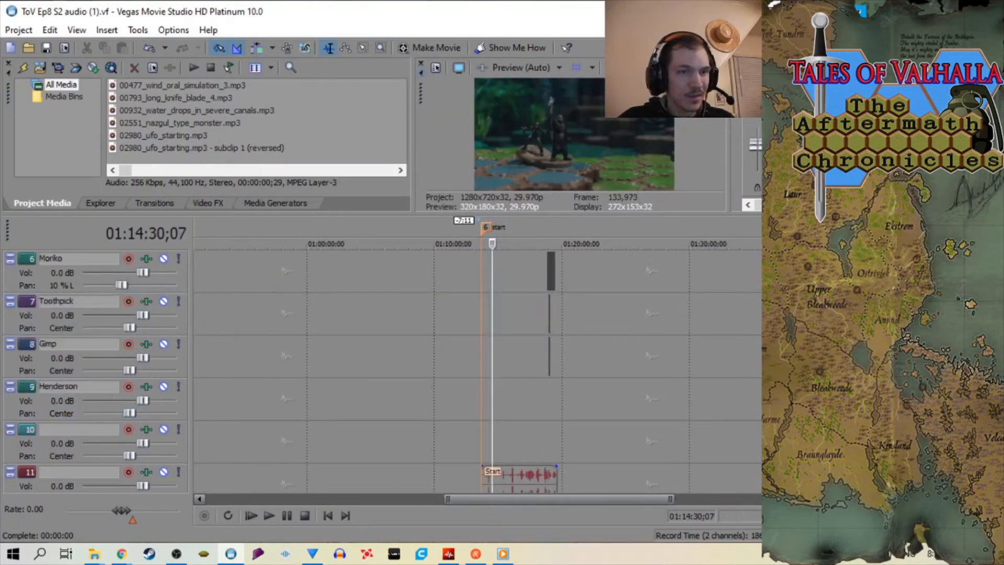
scroll(572, 400, down, 2)
right_click(529, 400)
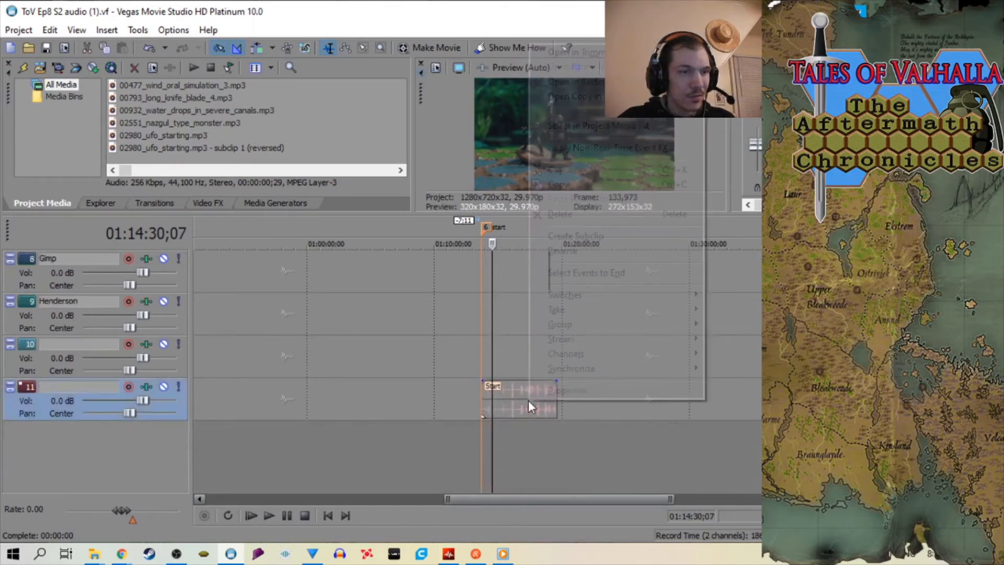
click(558, 390)
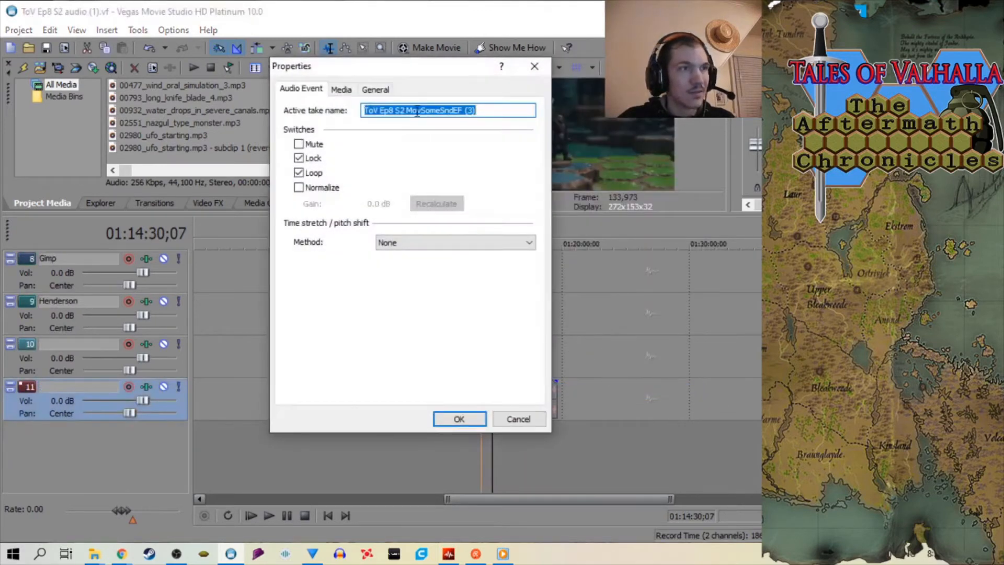
click(534, 66)
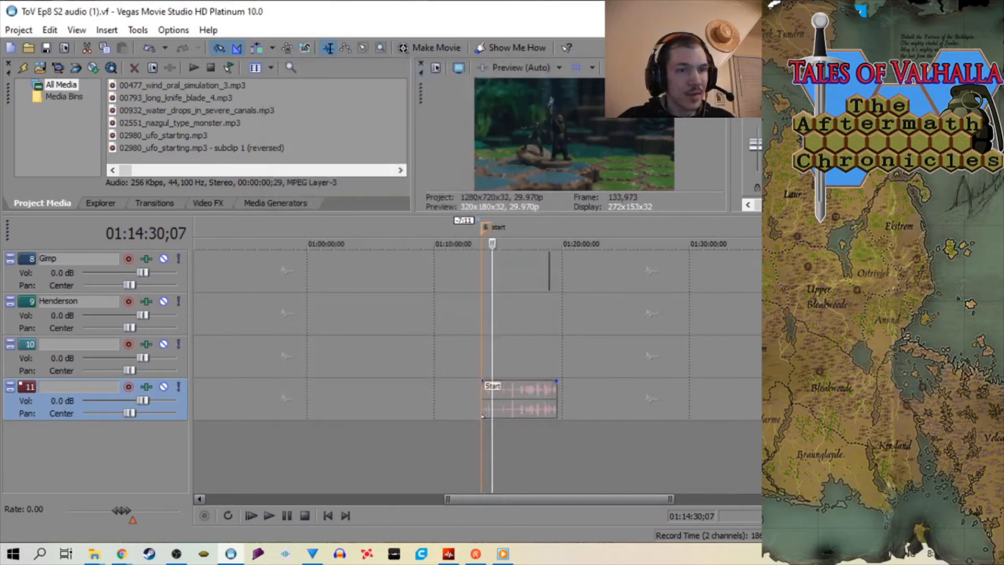
- Play the Kelda and Water and Air Elemental sound effects from 01:15:20;09 against the video
scroll(575, 324, up, 7)
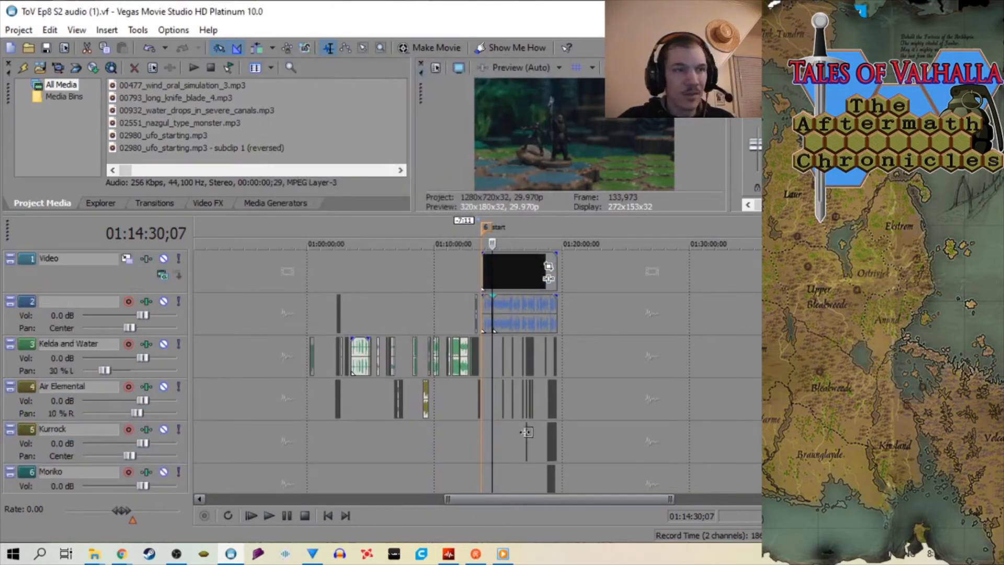
click(499, 429)
scroll(497, 428, up, 10)
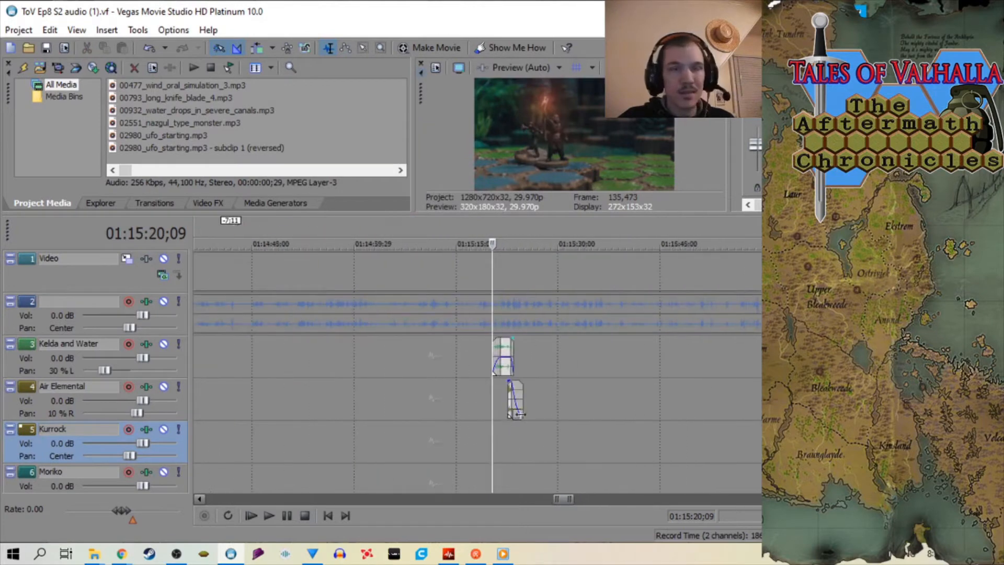
scroll(463, 404, down, 6)
scroll(415, 403, up, 10)
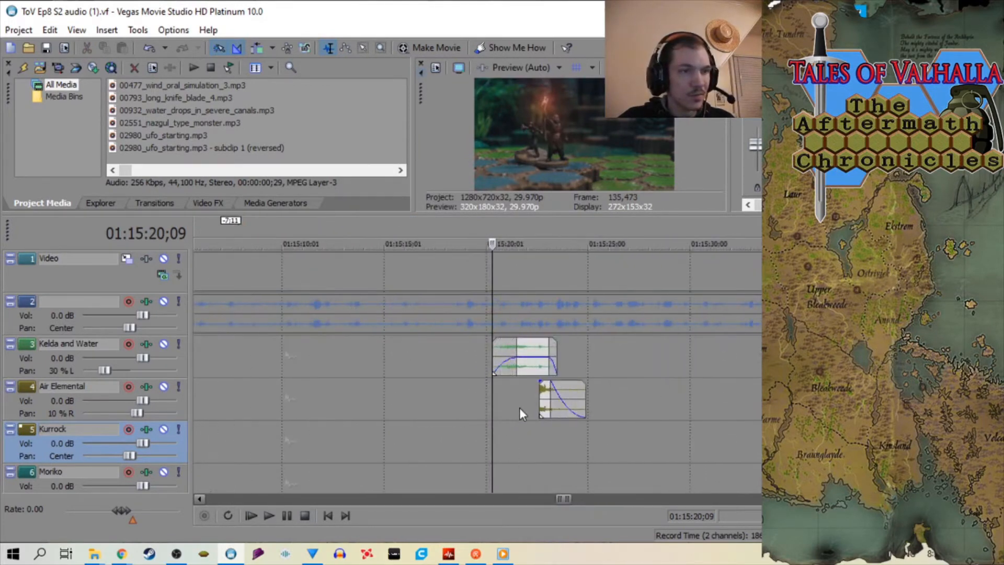
key(space)
scroll(519, 407, up, 4)
scroll(518, 407, down, 3)
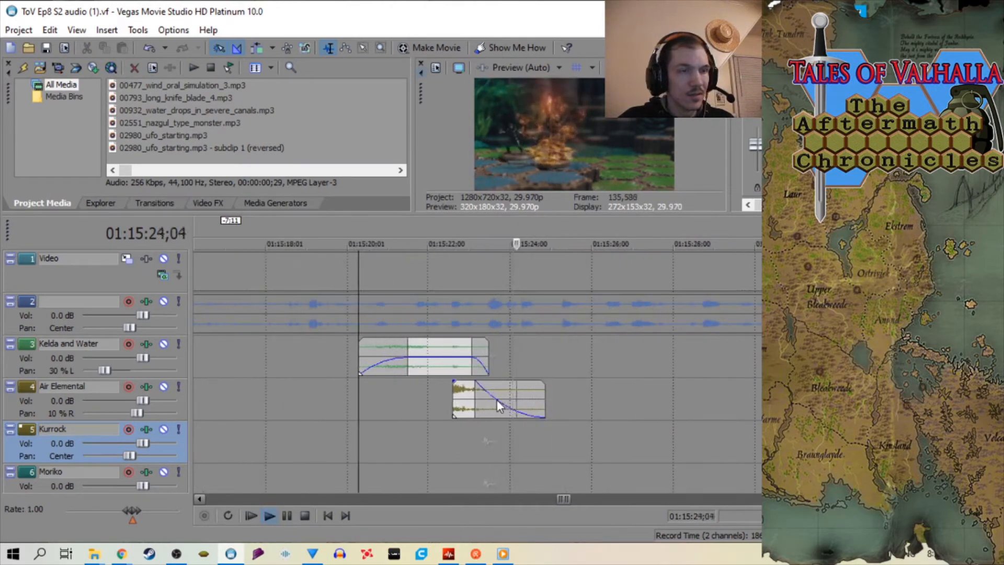
scroll(497, 400, down, 7)
key(space)
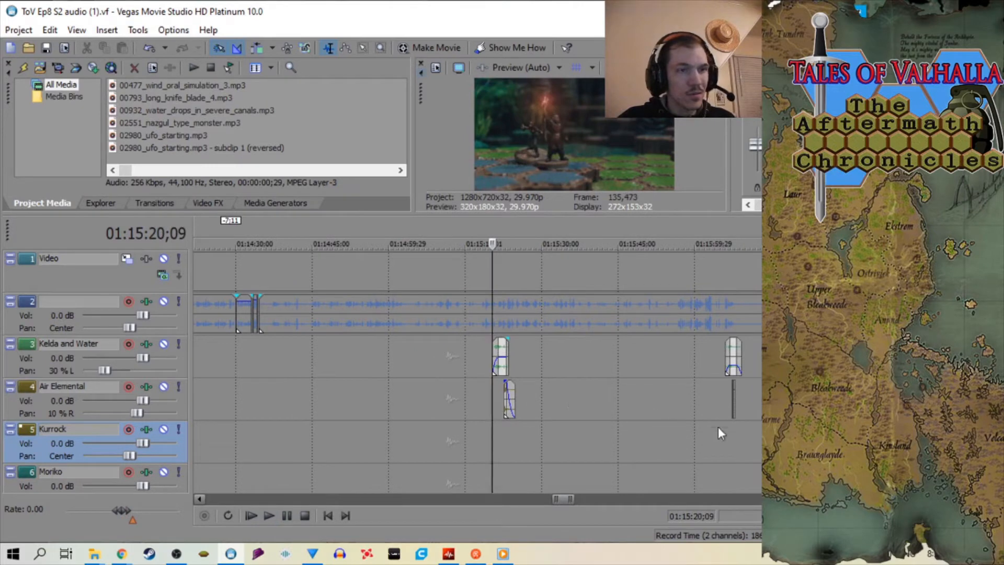
- Play the pair of sound effects on the Kelda and Water and Air Elemental tracks from 01:16:06;02
click(724, 393)
scroll(598, 412, up, 4)
scroll(585, 408, up, 4)
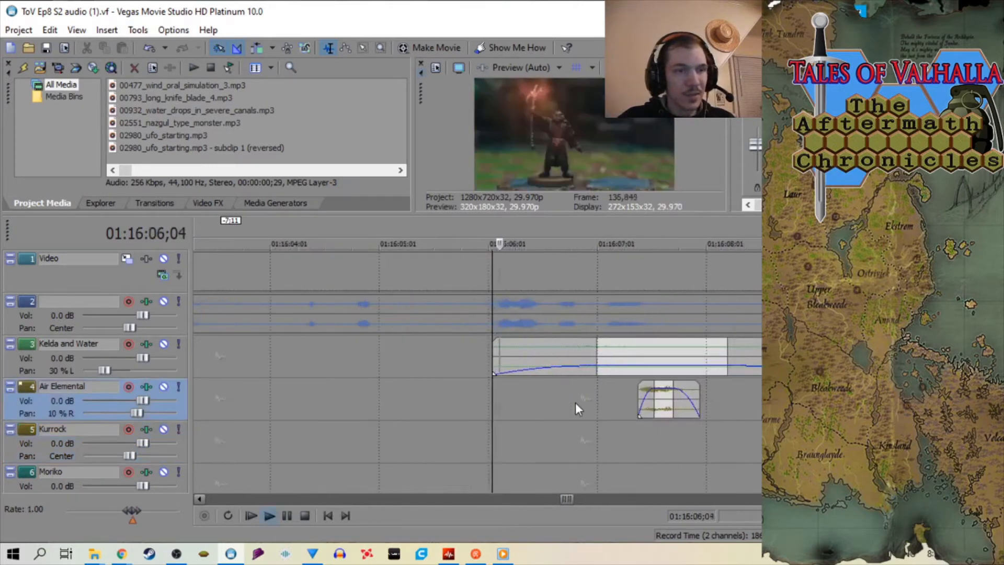
key(space)
scroll(555, 404, down, 2)
scroll(533, 396, down, 8)
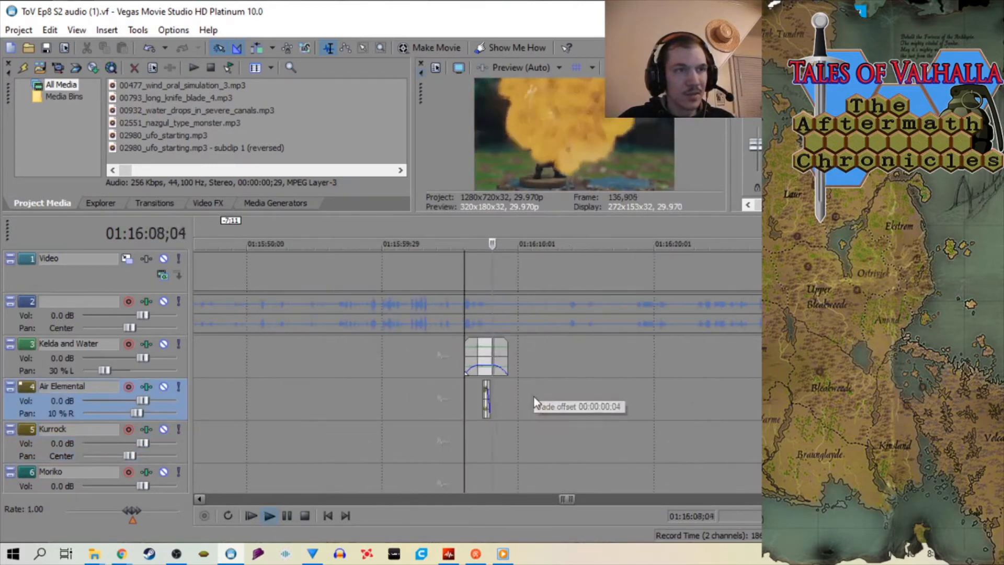
key(space)
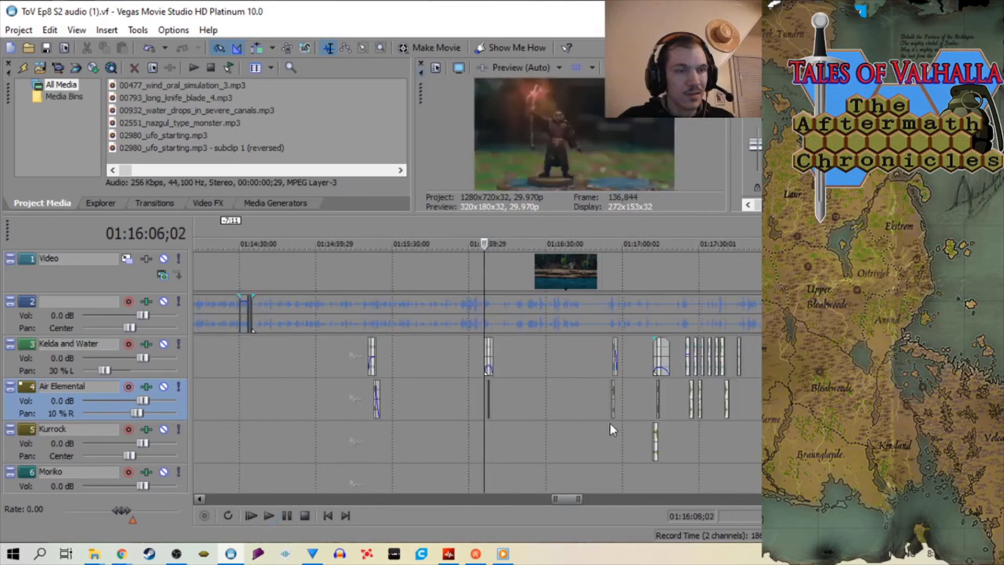
- Play the overlapping fire-blast sound effects at about 01:16:56
click(609, 422)
scroll(576, 418, up, 6)
scroll(528, 409, down, 5)
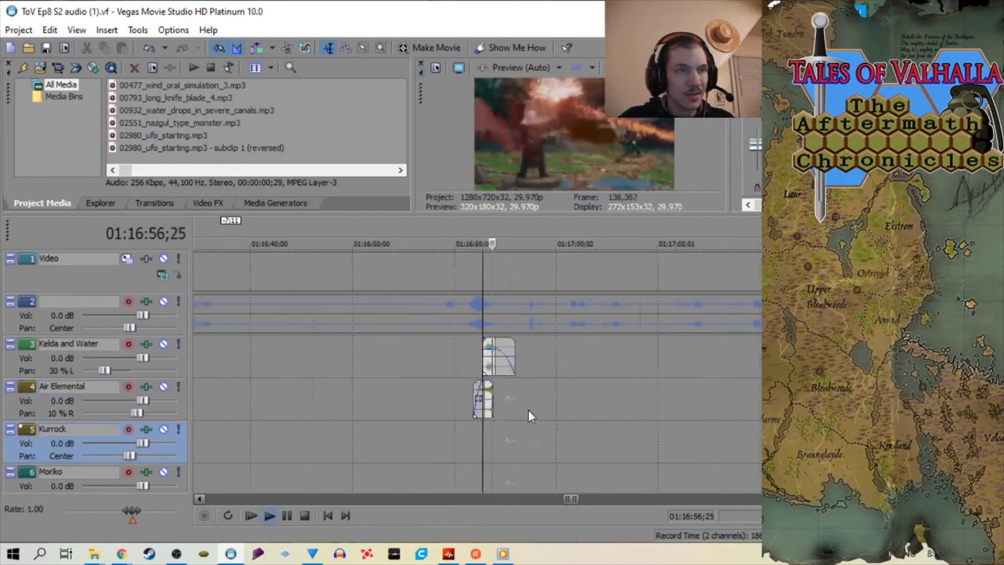
- Play the series of alternating sound effects on the Kelda and Water and Air Elemental tracks from 01:17:25;02
click(642, 430)
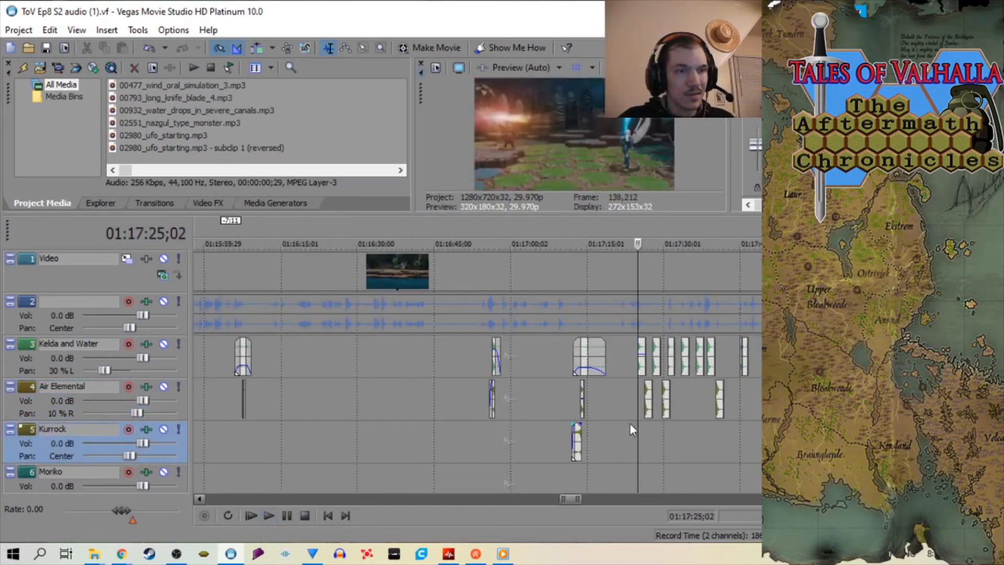
scroll(600, 425, up, 6)
key(space)
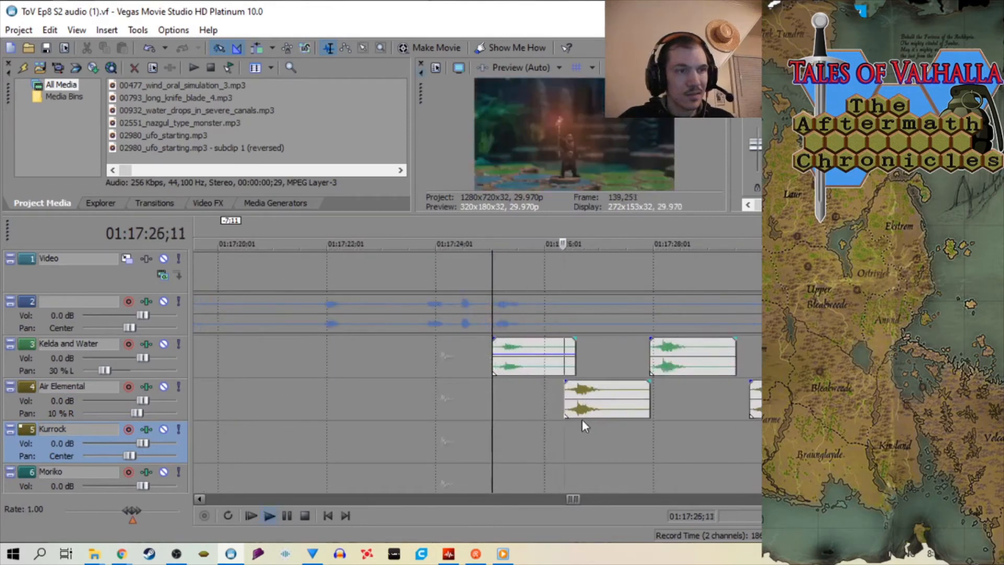
scroll(509, 414, down, 4)
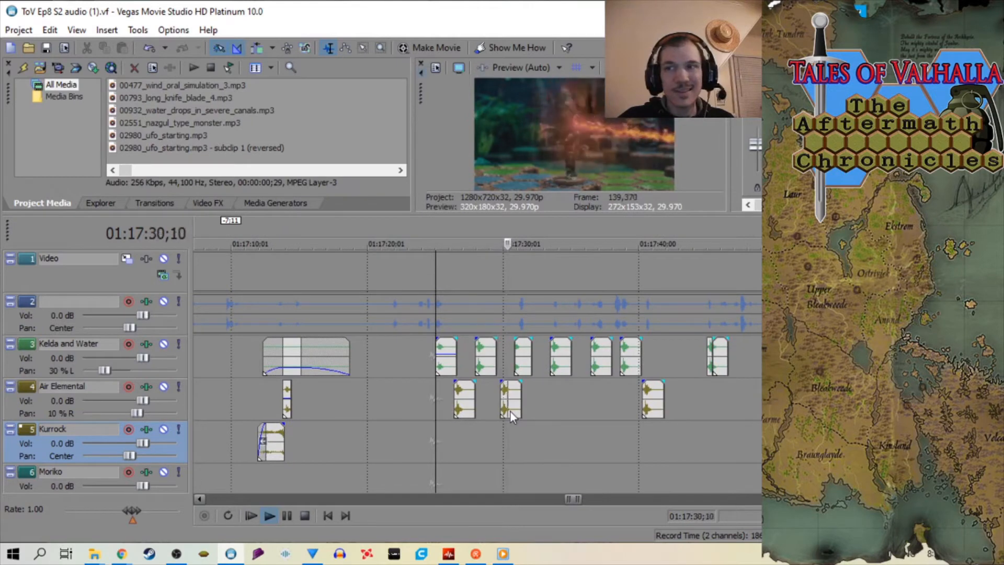
scroll(509, 410, down, 5)
key(space)
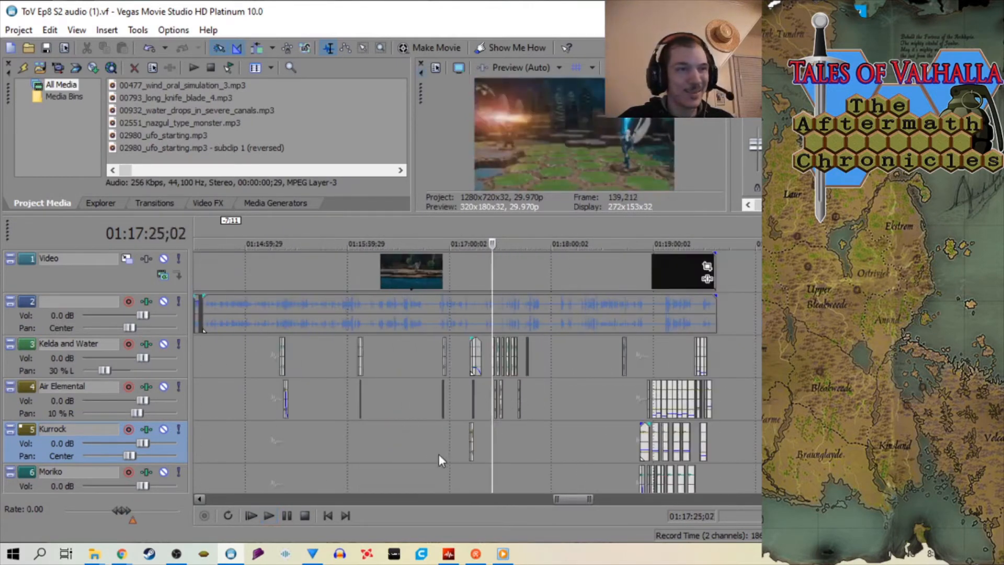
- Review the sound effect placement at 01:15:08;12 and 01:17:26;18 on the timeline
scroll(463, 412, down, 3)
click(405, 440)
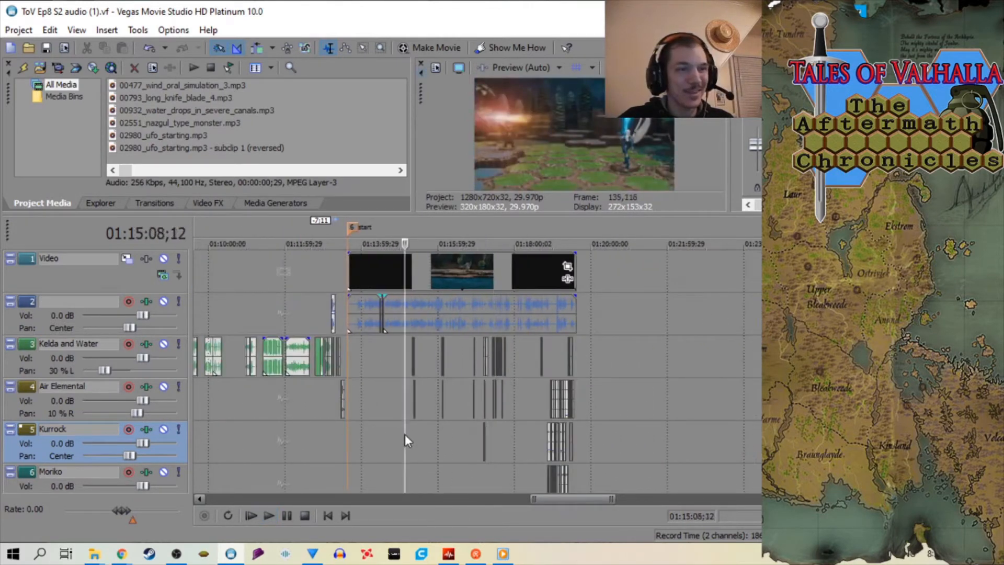
scroll(404, 441, up, 3)
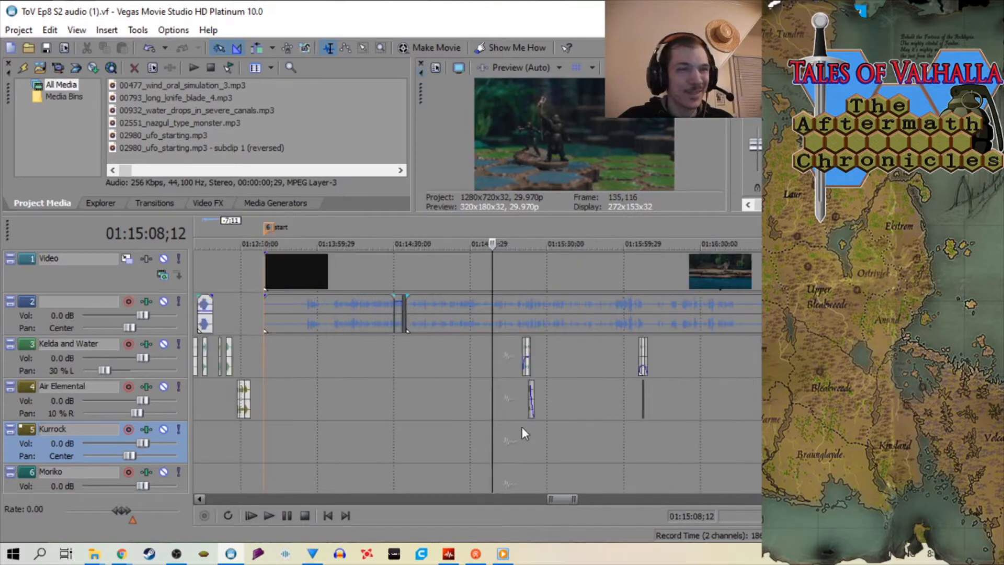
scroll(622, 451, down, 2)
click(592, 414)
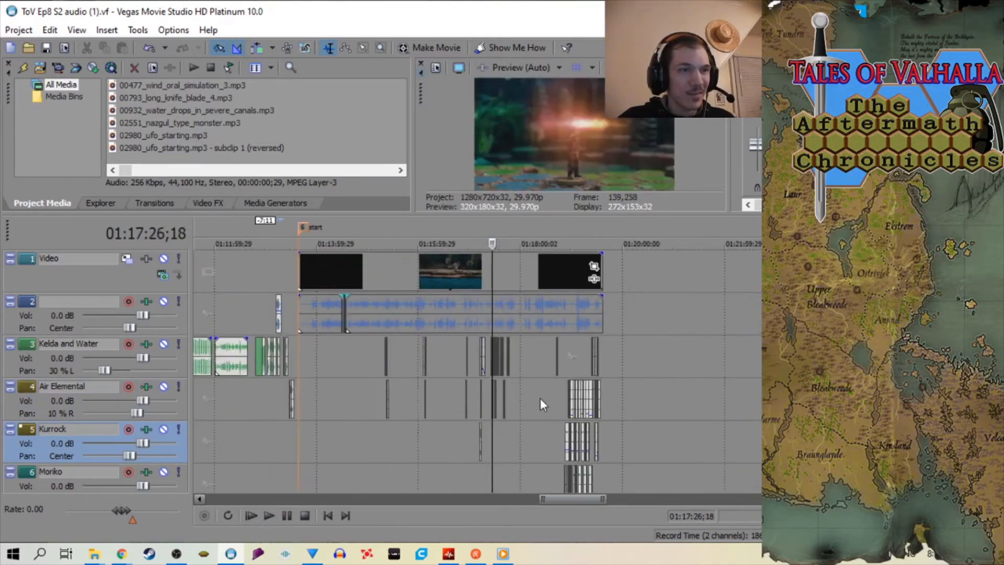
- Examine the layered sound clips on the Air Elemental, Kurrock and Moriko tracks at 01:18:56;11 and 01:19:01;29
click(569, 363)
scroll(569, 366, up, 2)
scroll(563, 384, up, 4)
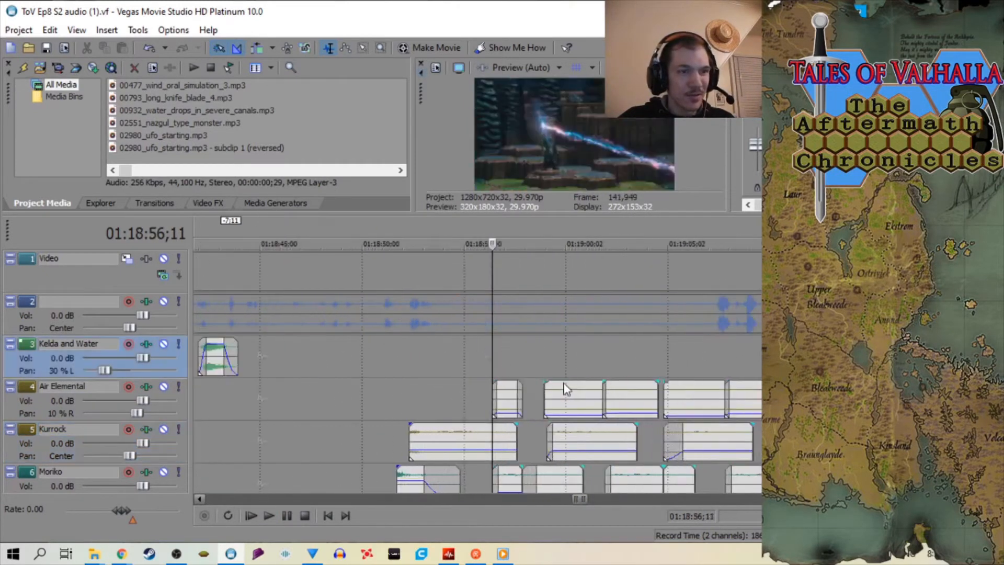
scroll(544, 380, down, 3)
scroll(534, 387, down, 3)
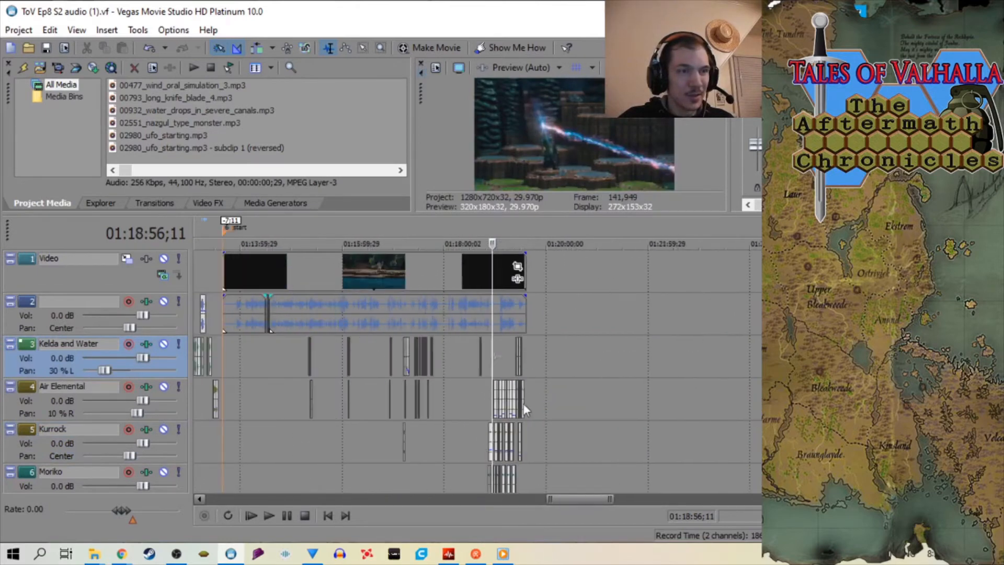
click(500, 365)
scroll(509, 369, up, 4)
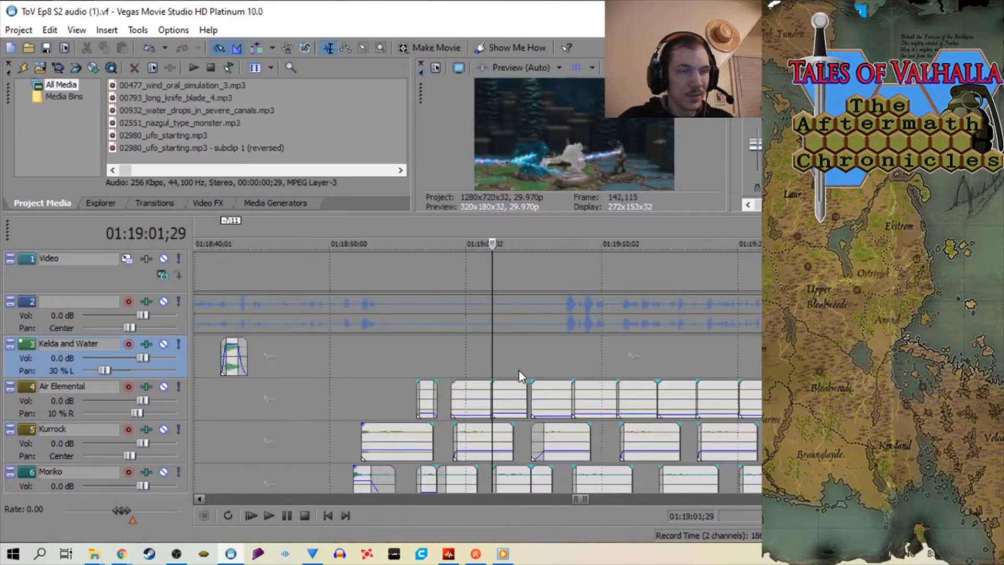
scroll(470, 367, down, 4)
scroll(384, 426, down, 3)
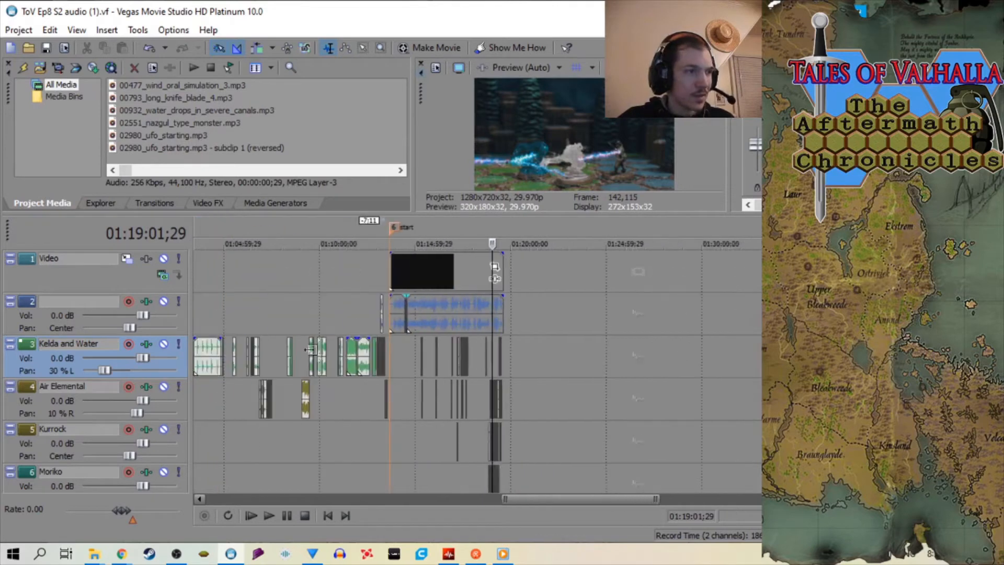
- Inspect the Kelda and Water sound clips placed ahead of the start marker, with the playhead at 01:11:07;10
click(344, 305)
scroll(344, 309, up, 6)
scroll(394, 323, down, 3)
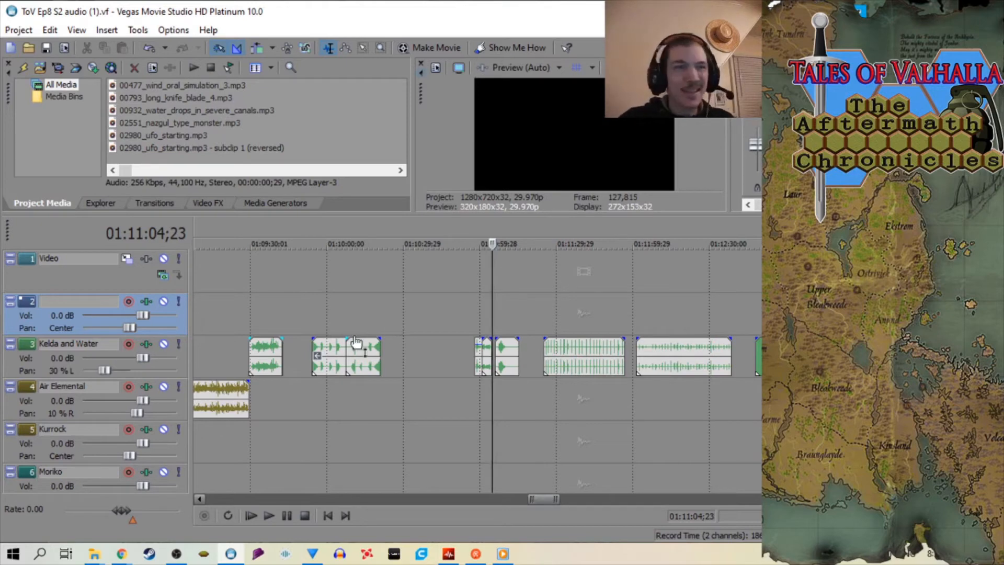
scroll(302, 335, down, 1)
scroll(335, 335, up, 4)
scroll(429, 346, down, 4)
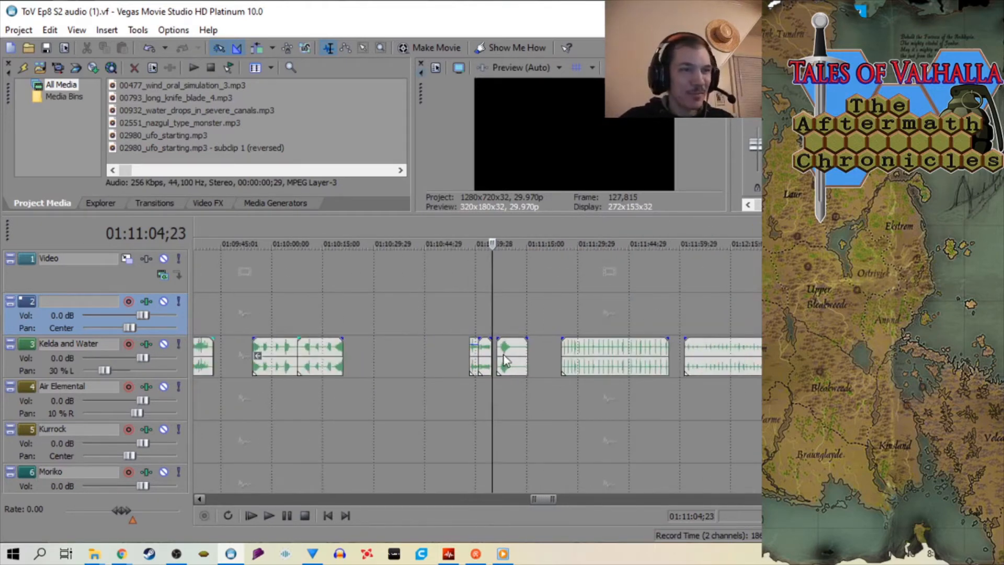
click(496, 333)
scroll(512, 334, up, 4)
click(504, 320)
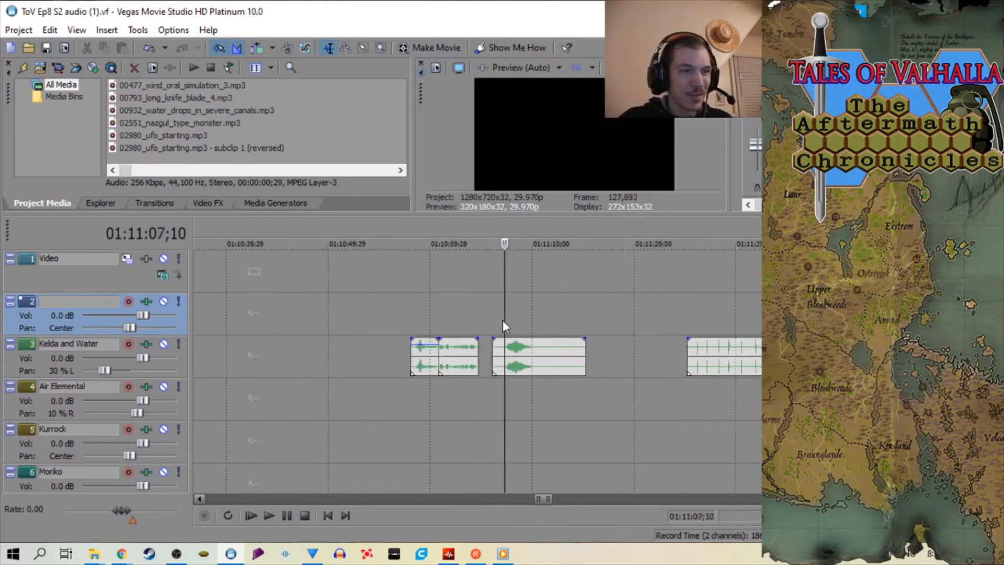
- Play the second Kelda and Water clip from 01:11:07;10 and place the playhead at 01:11:02;04
scroll(511, 324, up, 3)
key(space)
scroll(473, 332, down, 2)
scroll(473, 332, down, 1)
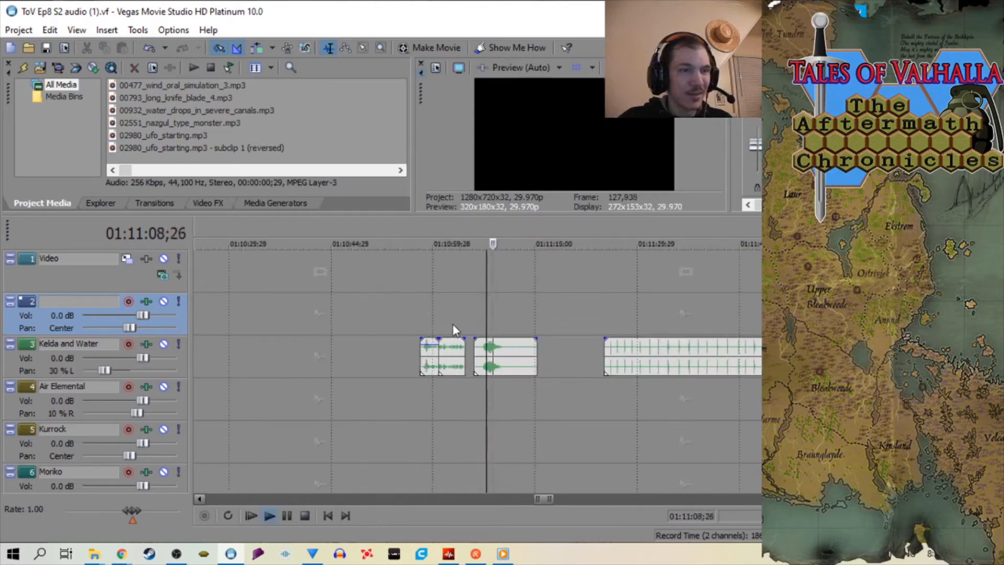
key(space)
click(447, 322)
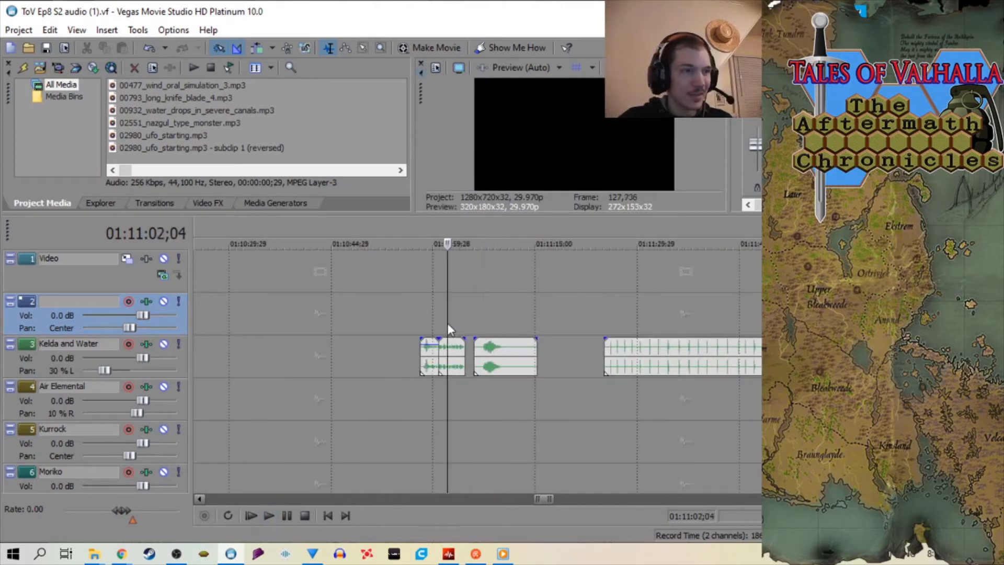
- Copy the Kelda and Water sound clip near 01:10:59 onto the Toothpick track at about 01:19:24
scroll(460, 332, up, 2)
scroll(522, 356, down, 1)
click(582, 366)
scroll(544, 364, down, 6)
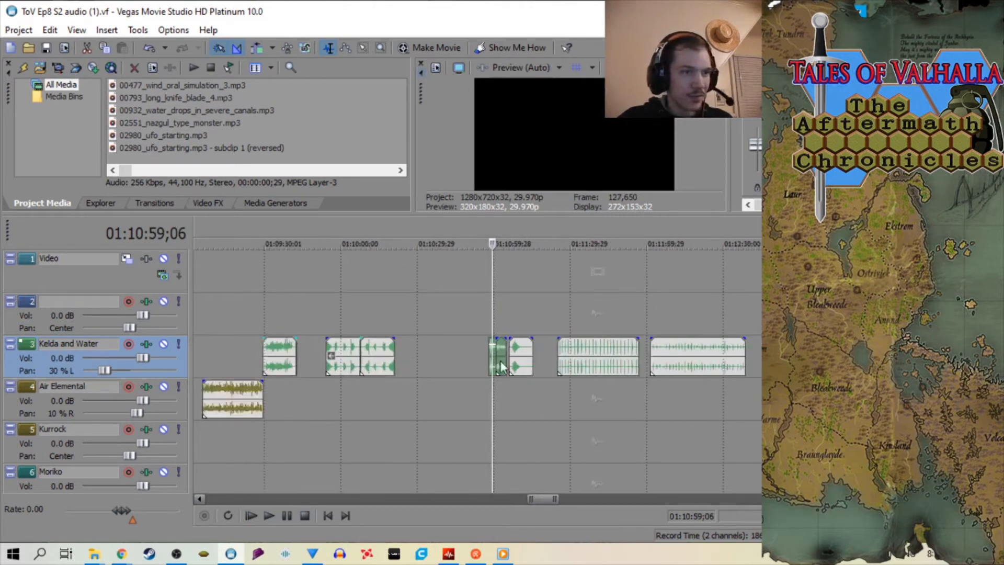
drag(502, 365, 581, 368)
key(ctrl+z)
scroll(623, 377, right, 5)
scroll(544, 392, right, 6)
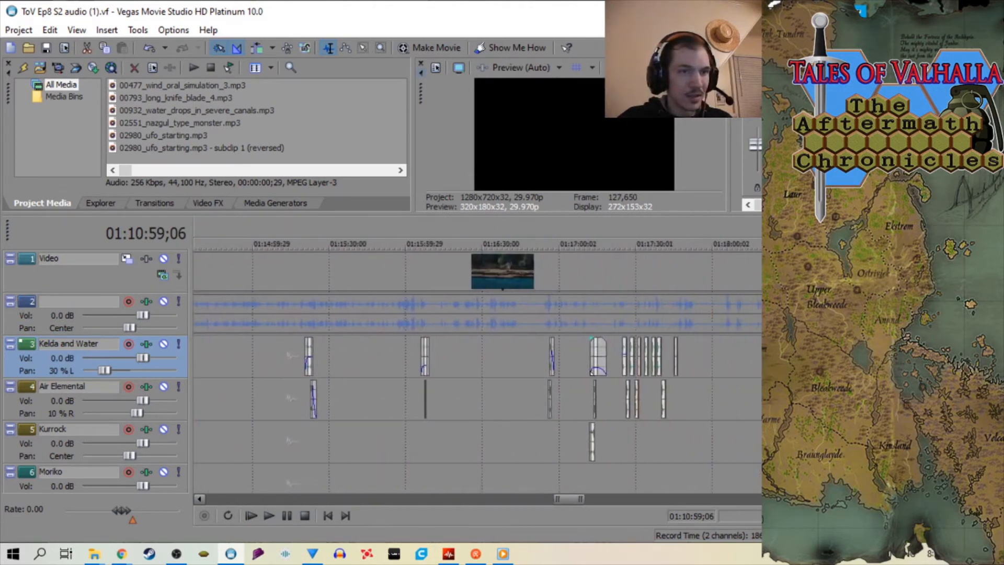
drag(518, 418, 445, 430)
click(444, 405)
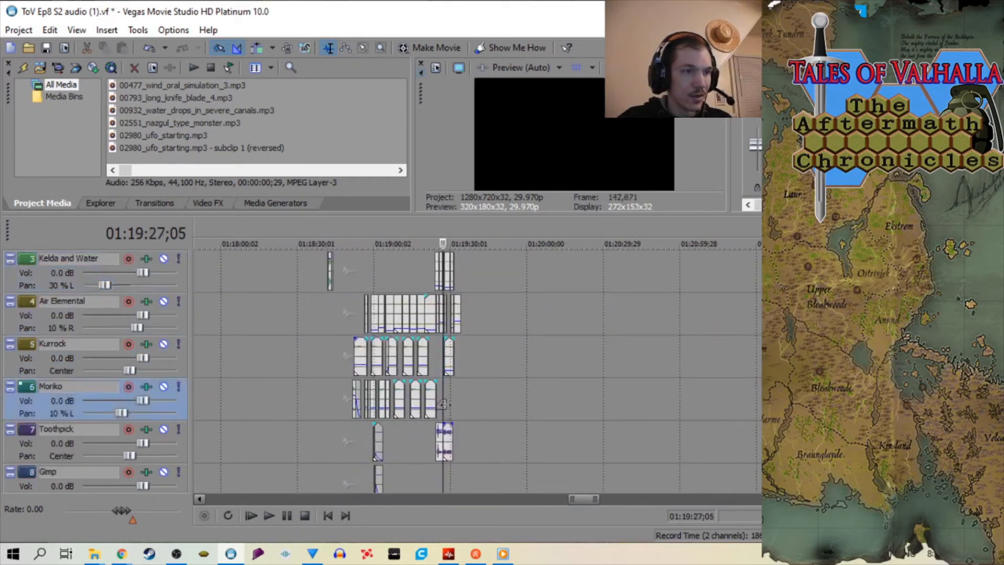
- Examine how the Toothpick clip lines up with the neighbouring track clips around 01:19:21;15 and 01:19:27;05
scroll(499, 394, up, 4)
scroll(499, 395, down, 2)
click(458, 438)
scroll(464, 425, up, 3)
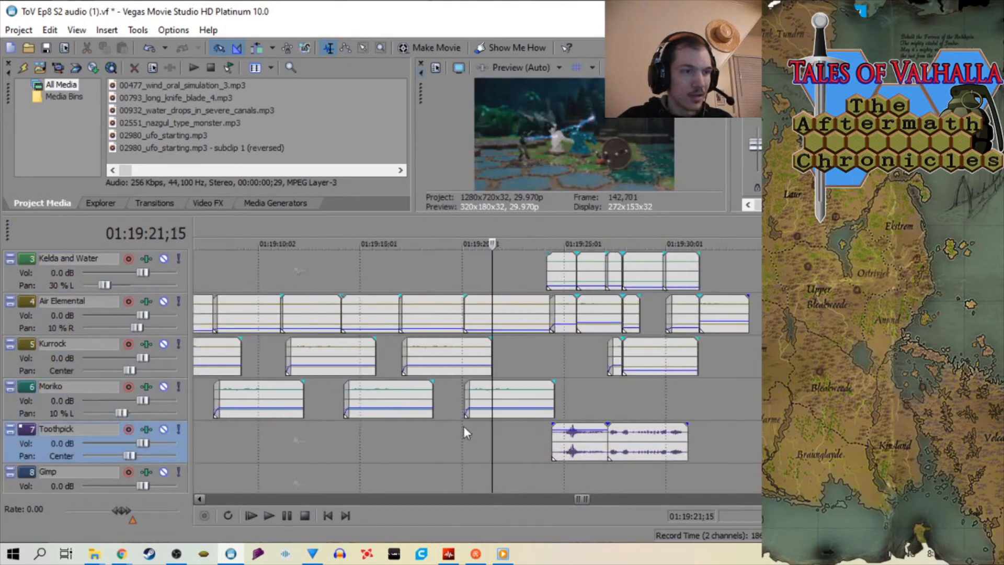
scroll(481, 413, down, 3)
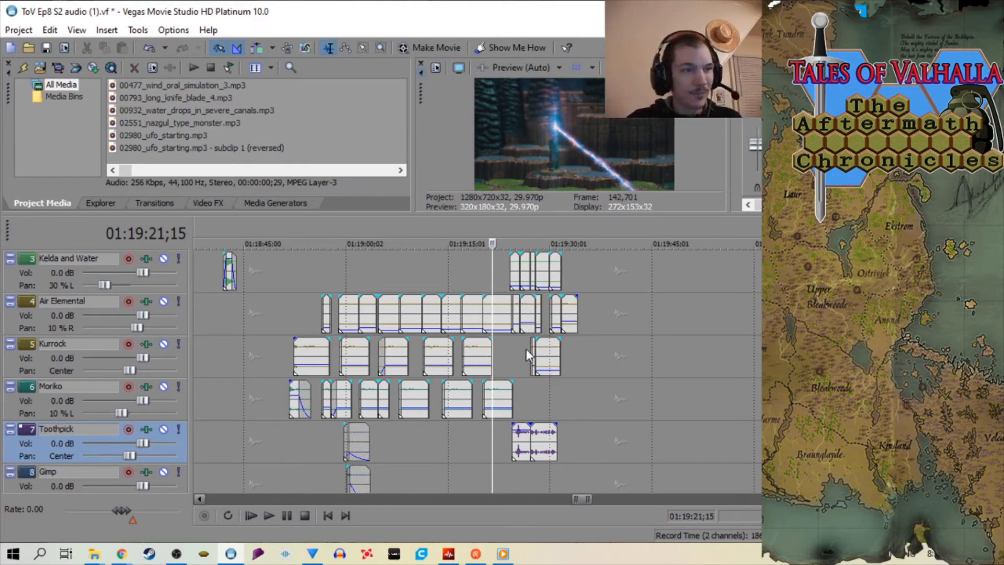
scroll(526, 349, down, 4)
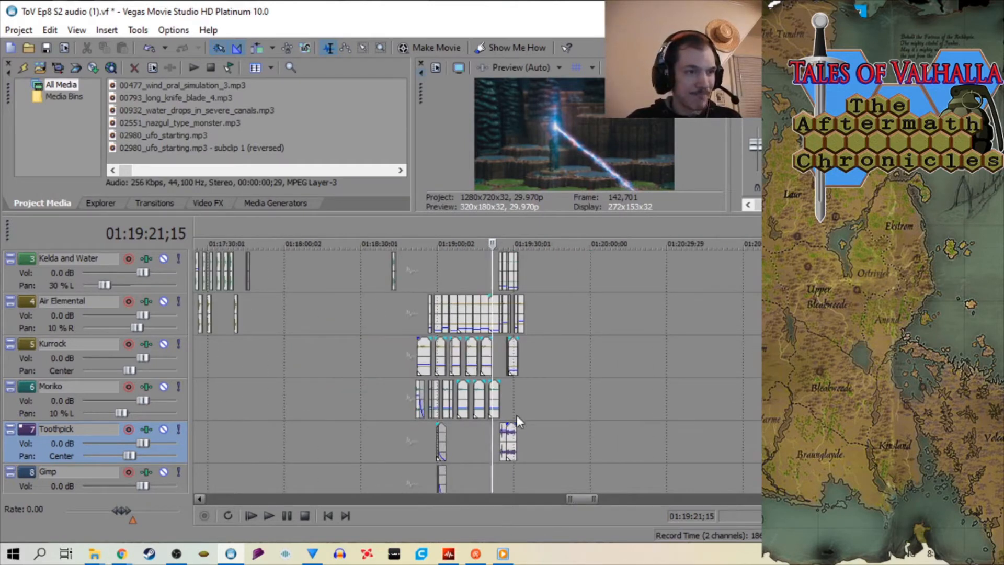
click(507, 400)
scroll(507, 401, up, 8)
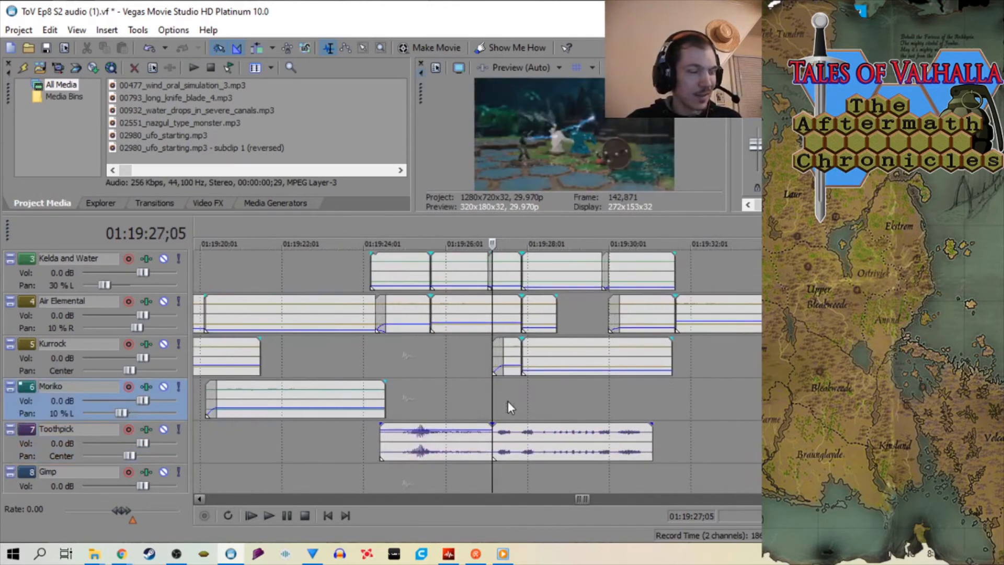
scroll(507, 400, down, 3)
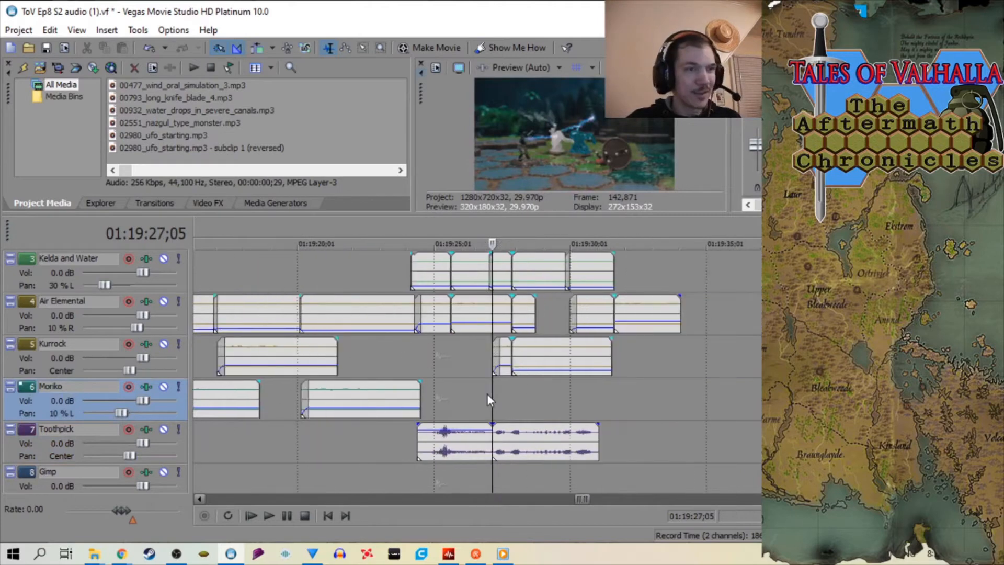
scroll(487, 400, down, 4)
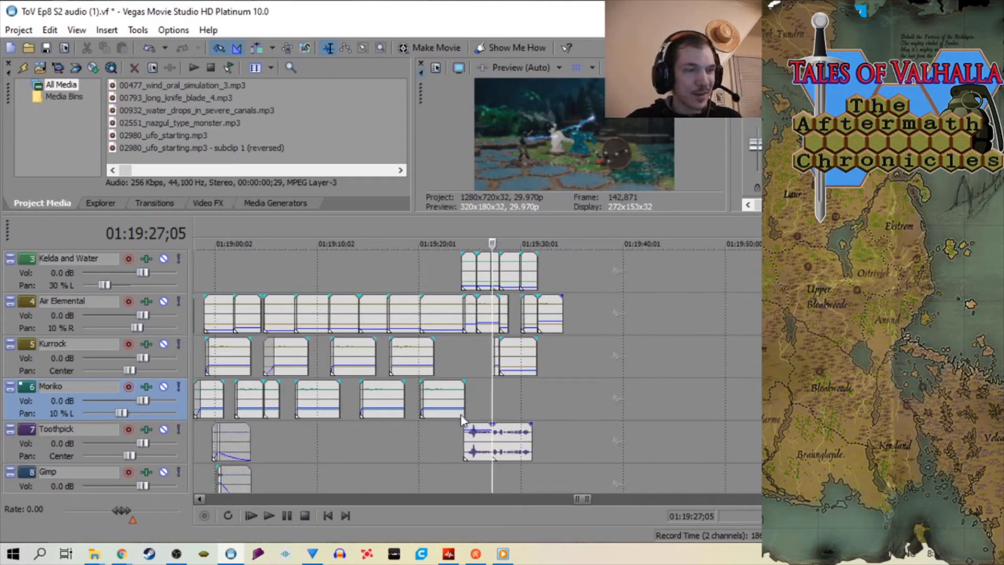
- Lower the gain of the first Toothpick clip to about -5.2 dB and play it back from about 01:19:25;22
click(510, 405)
scroll(518, 404, up, 2)
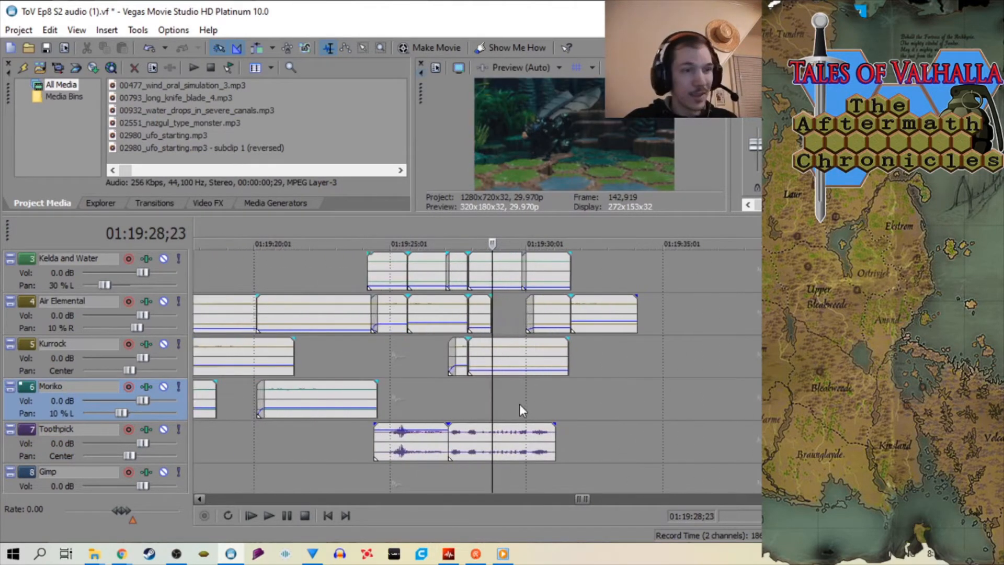
scroll(518, 405, up, 2)
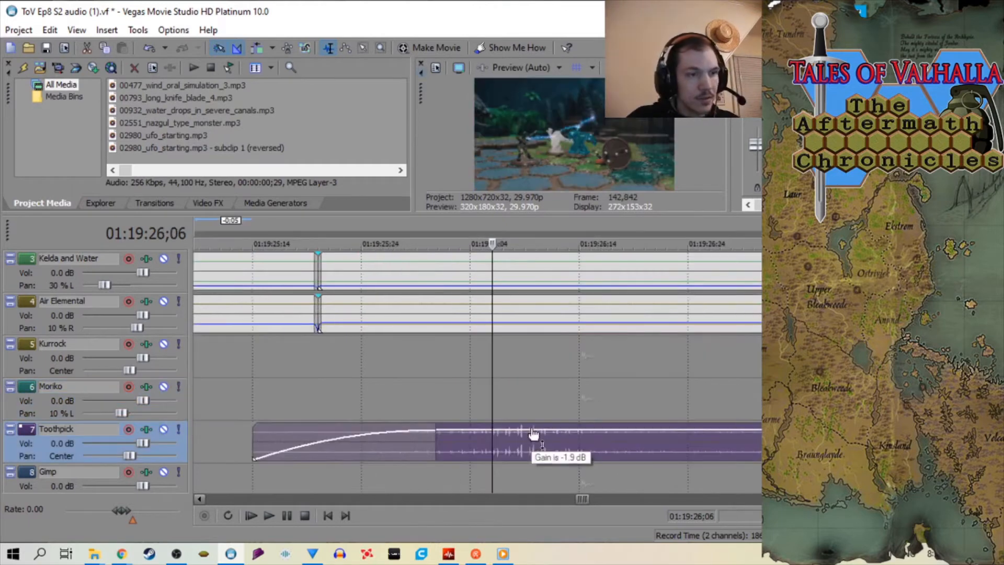
drag(531, 431, 532, 439)
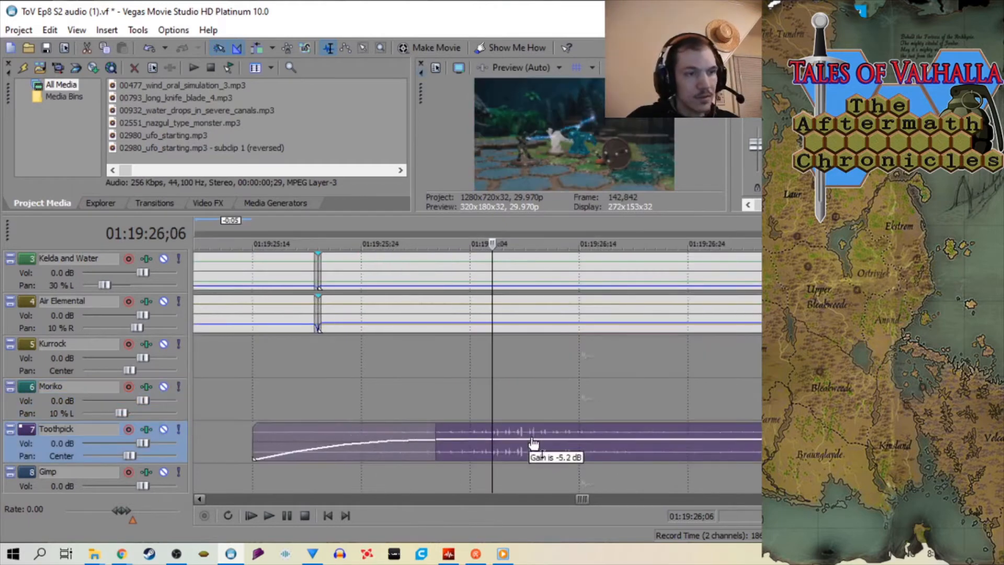
scroll(533, 443, down, 3)
click(441, 404)
key(space)
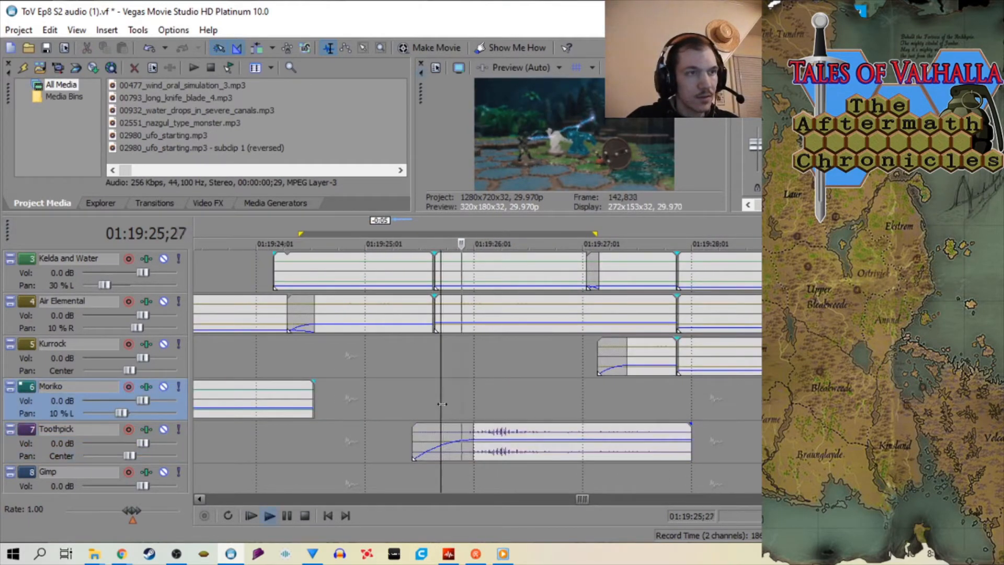
scroll(441, 404, down, 1)
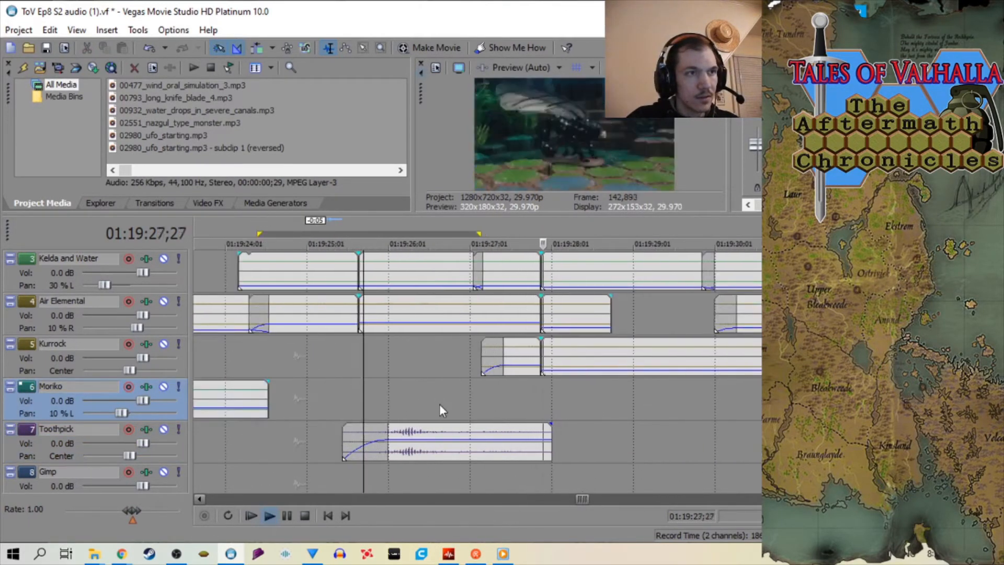
key(space)
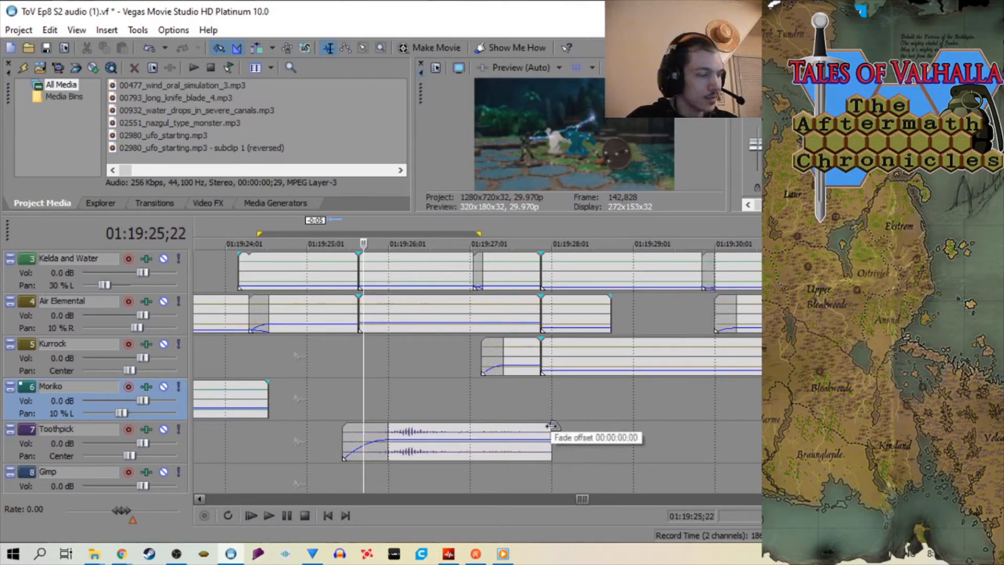
- Lower the Toothpick clip's gain to about -10.6 dB, play it from 01:19:25;26, and reduce the gain further
scroll(551, 426, up, 1)
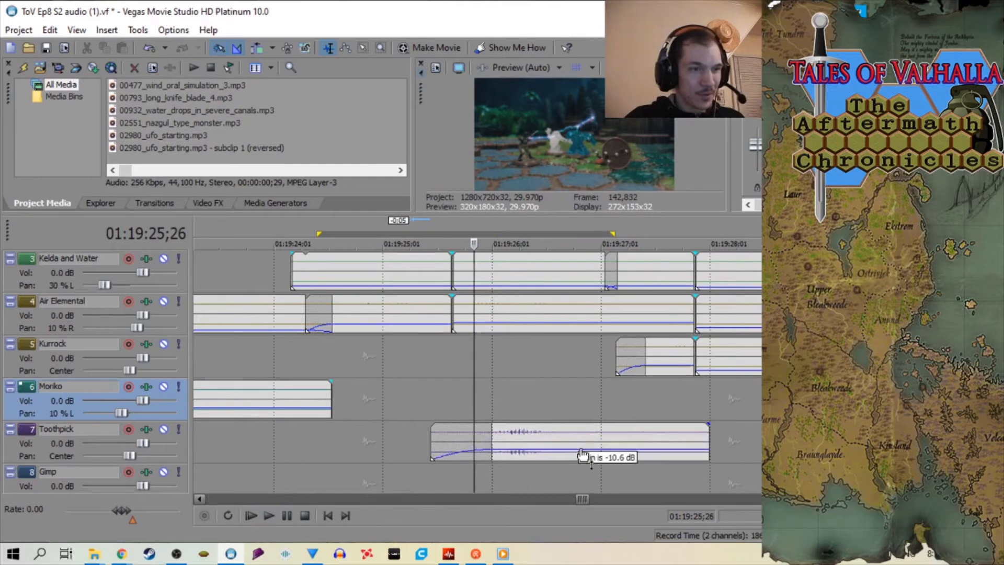
key(space)
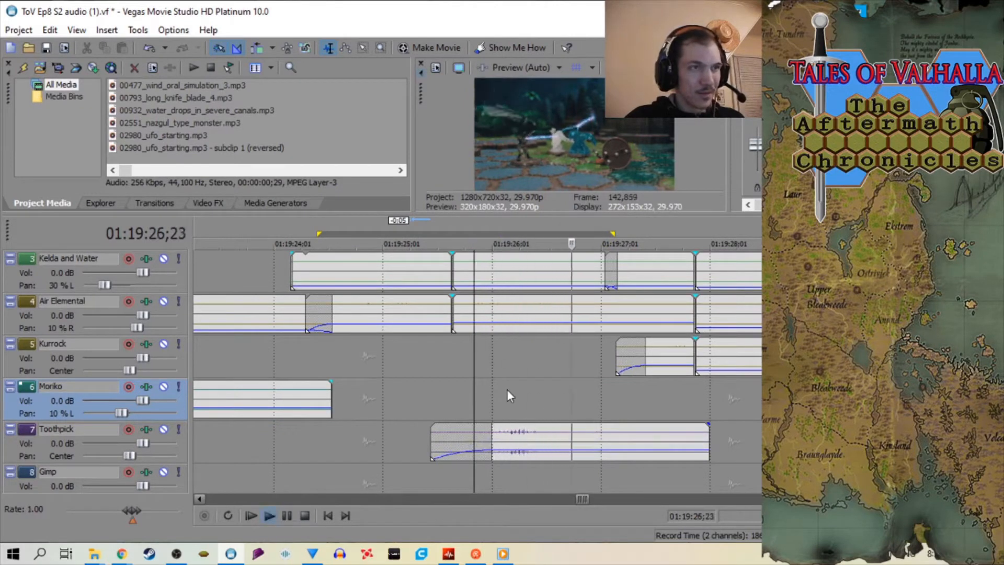
key(space)
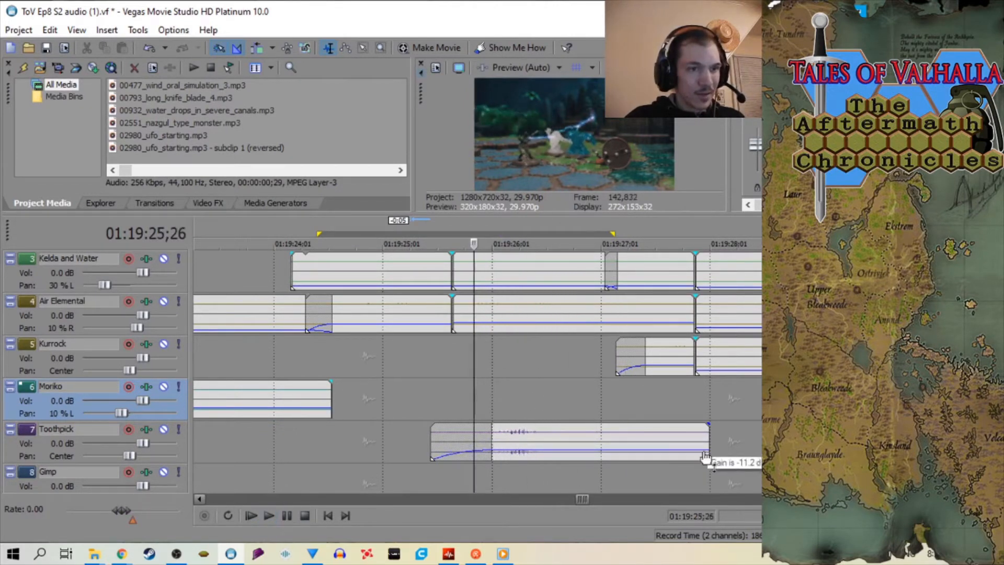
drag(607, 451, 610, 459)
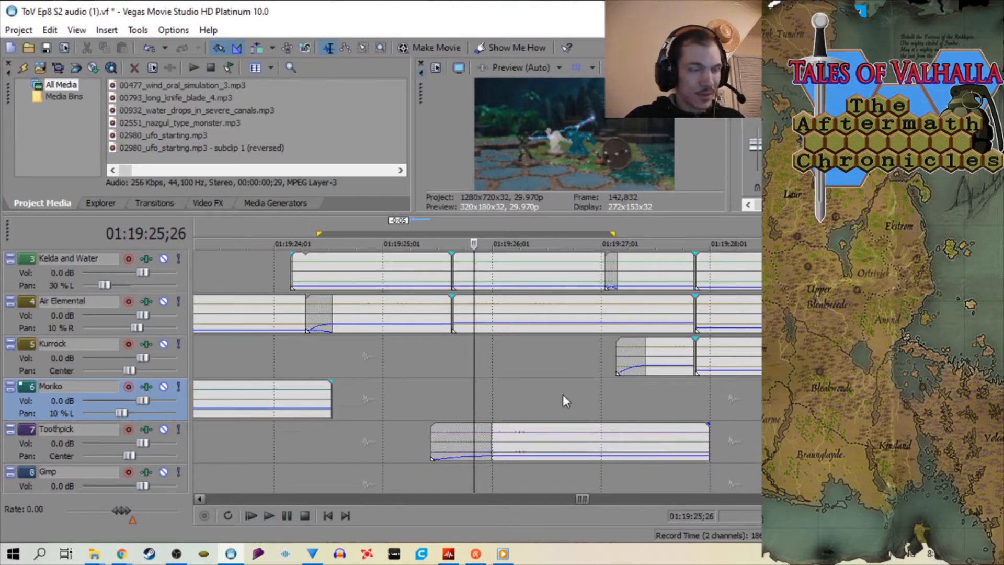
scroll(563, 394, down, 2)
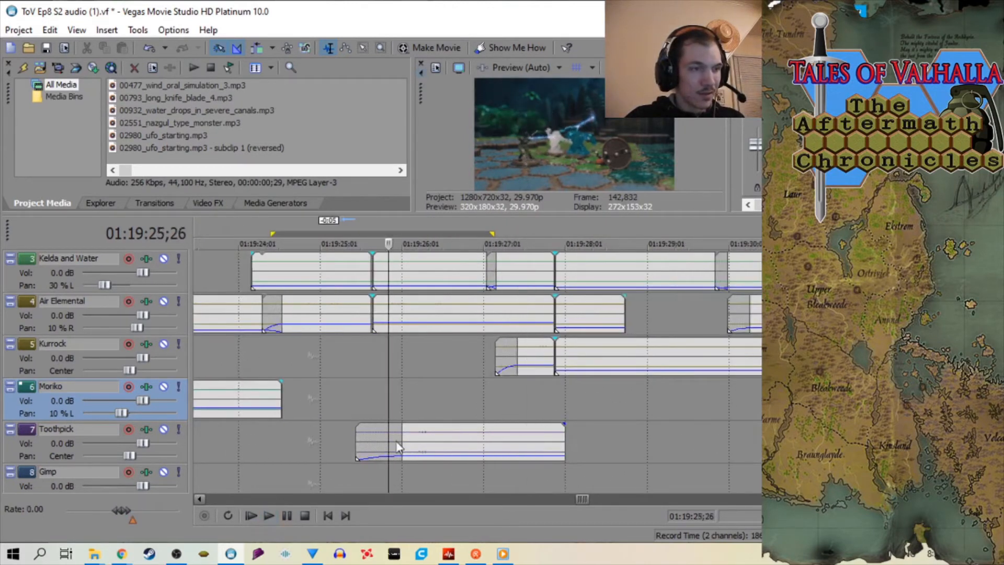
- Lengthen the Toothpick clip's fade-in to about 1.2 seconds and play it back from 01:19:25;26
drag(398, 447, 489, 454)
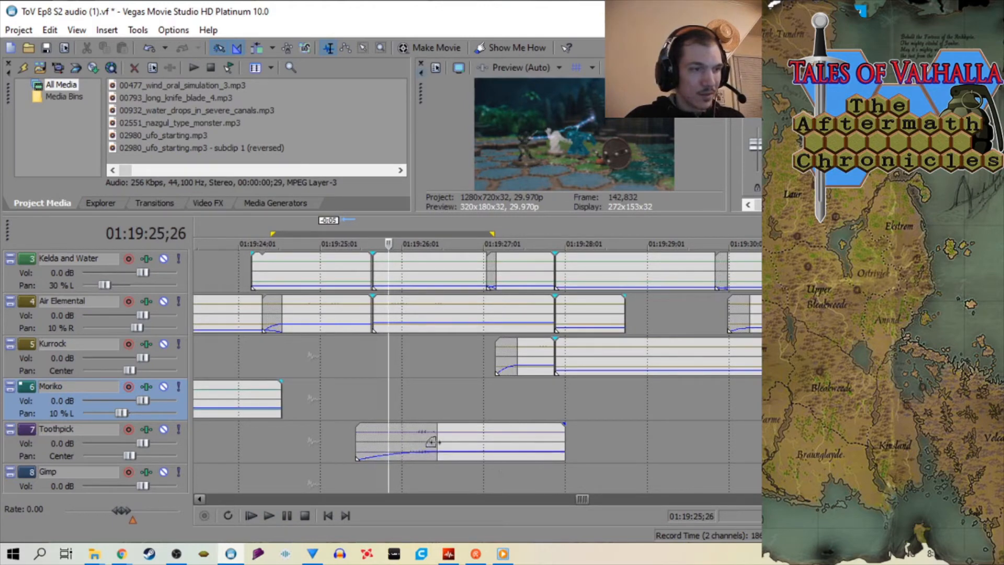
key(space)
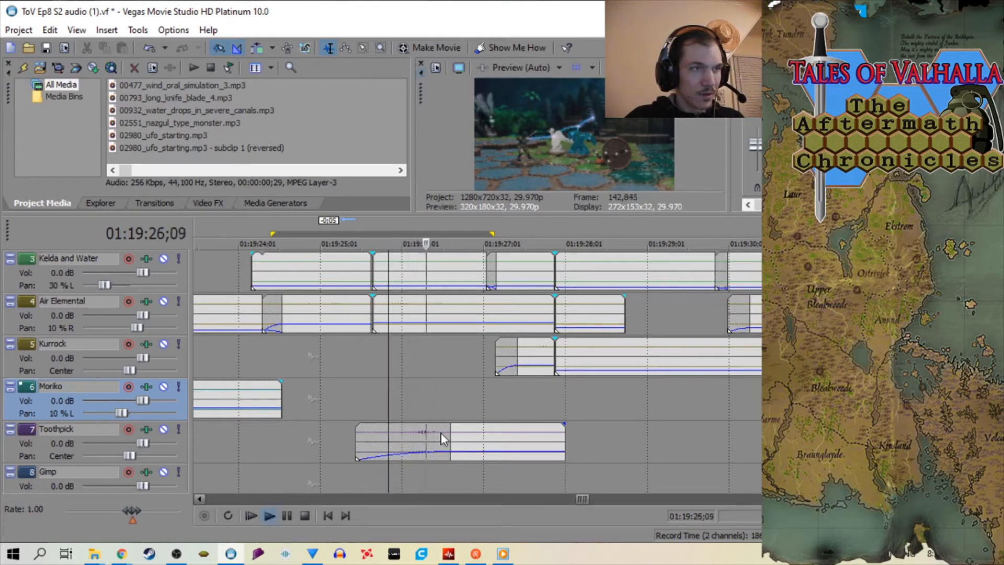
scroll(455, 429, down, 3)
scroll(468, 425, down, 3)
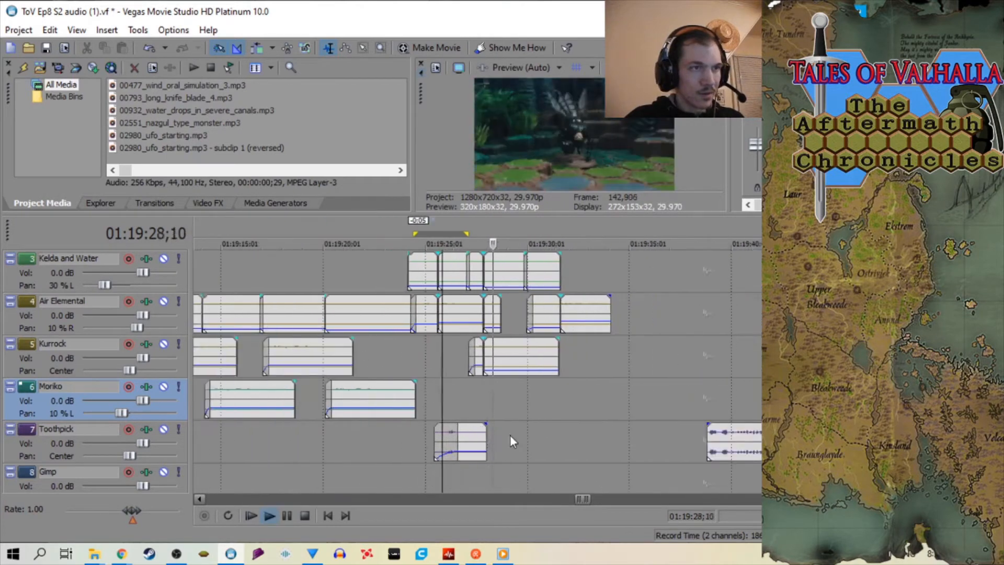
key(space)
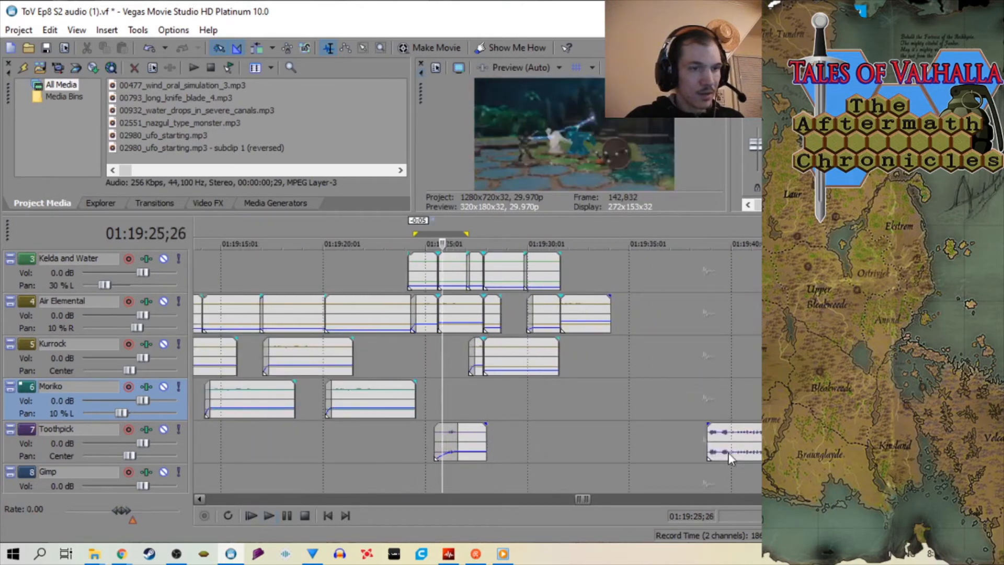
- Move the second Toothpick sound clip to the Moriko track at about 01:19:28 and play it back
drag(729, 453, 509, 410)
scroll(558, 417, up, 2)
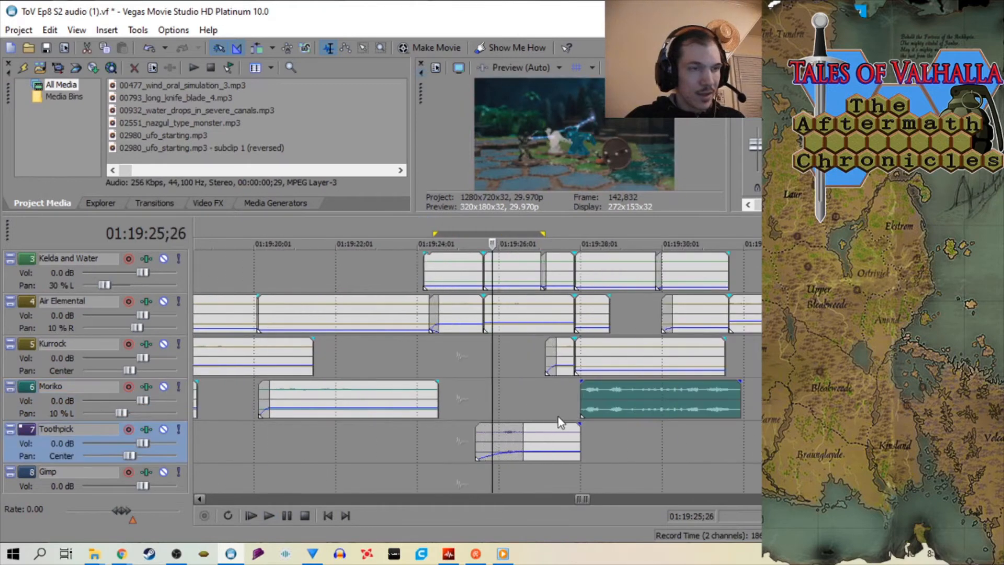
click(609, 432)
scroll(596, 429, up, 3)
key(space)
scroll(576, 427, down, 3)
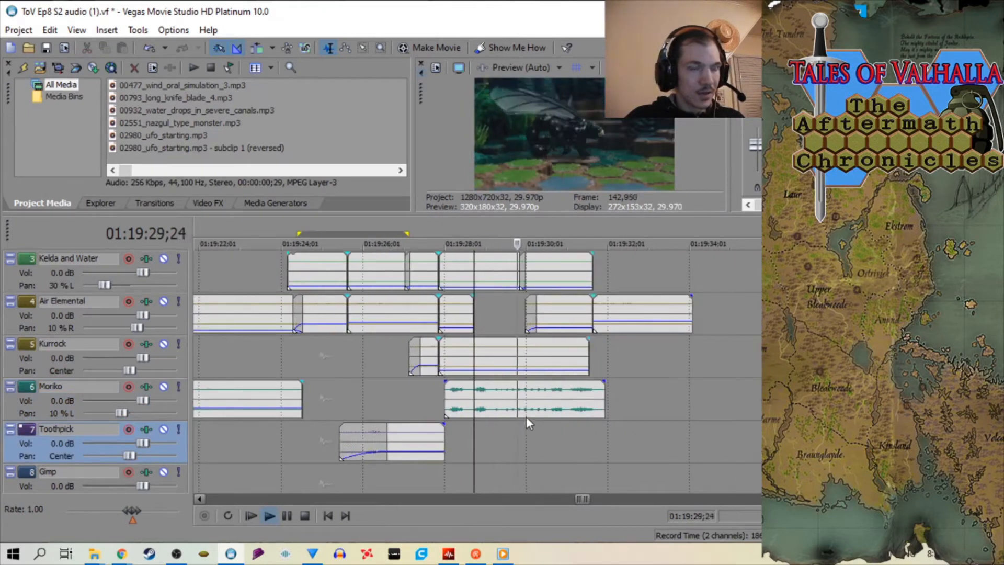
key(space)
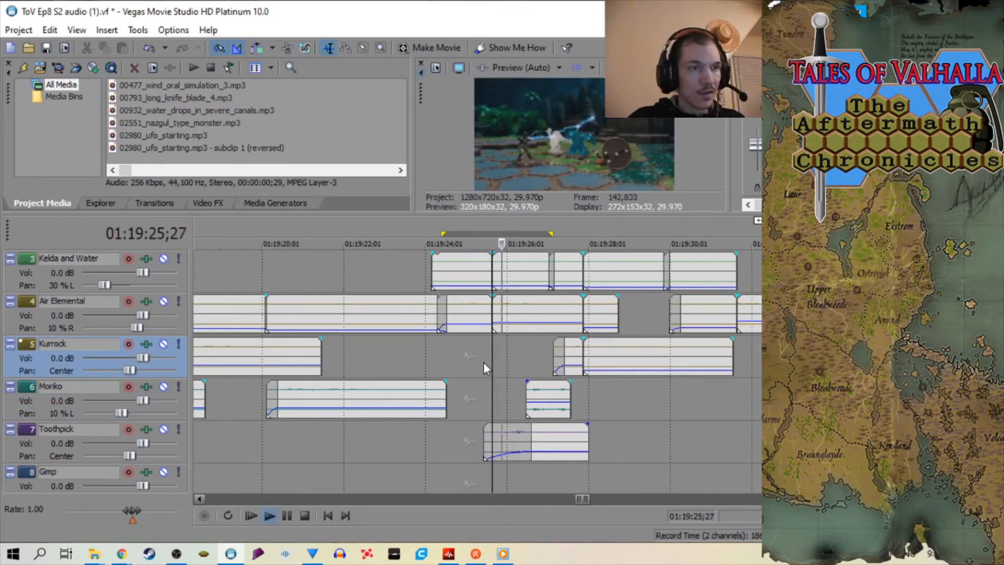
- Play the shortened Moriko clip together with the Toothpick clip from about 01:19:25;20
scroll(484, 362, down, 2)
scroll(483, 362, up, 3)
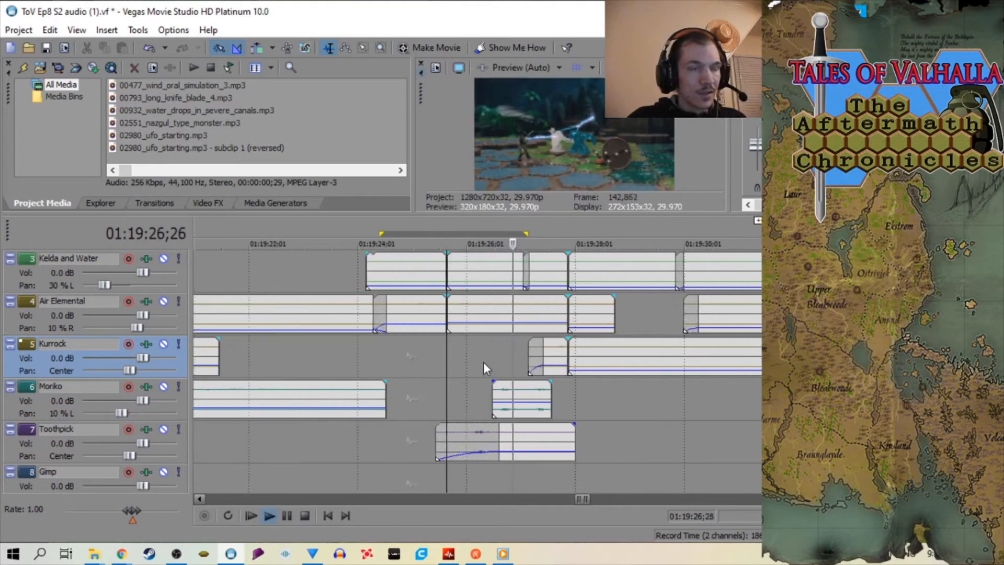
scroll(483, 361, down, 3)
scroll(462, 356, down, 3)
key(space)
- Review the overall distribution of sound effect clips across the tracks before and after the start marker
scroll(462, 355, down, 3)
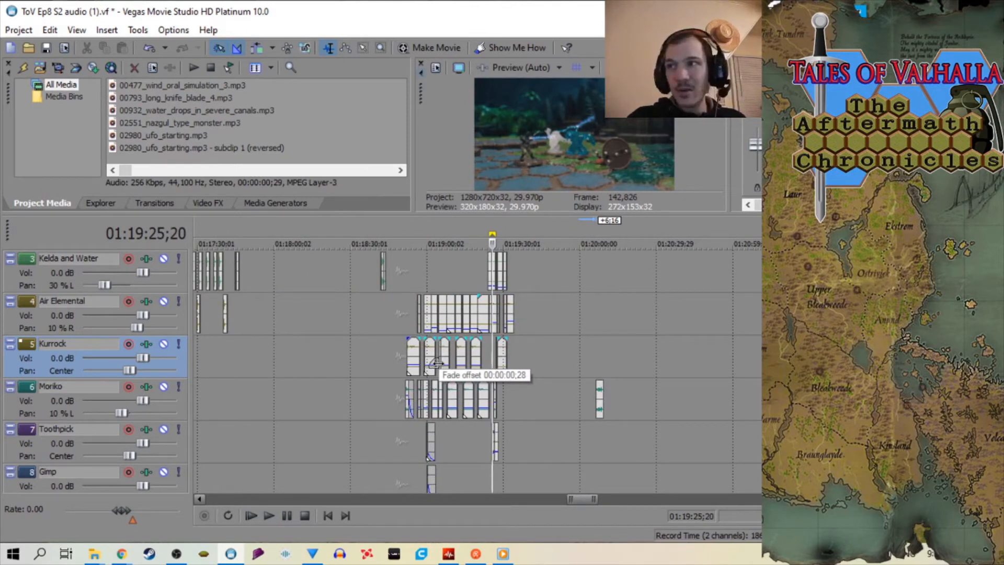
scroll(407, 360, down, 2)
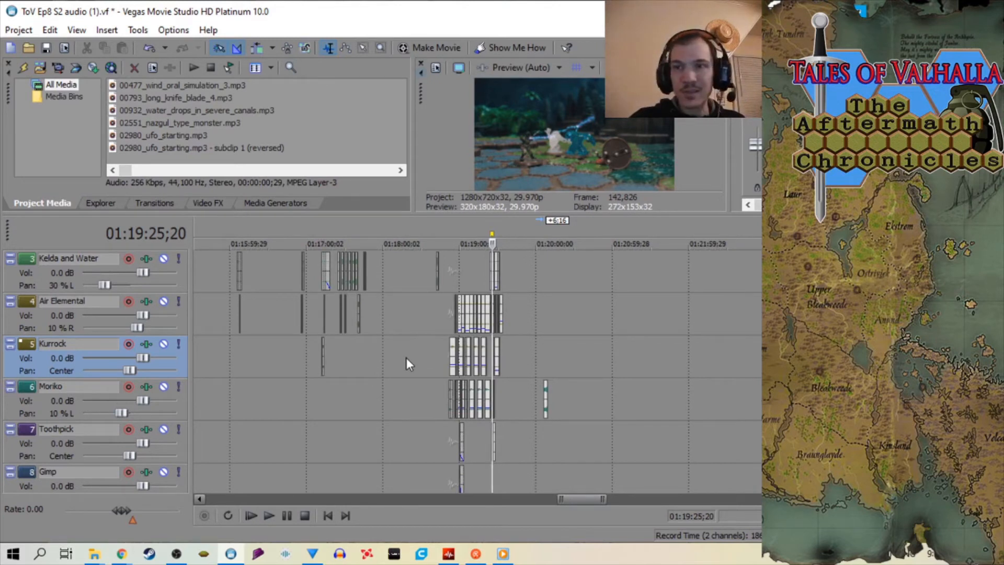
scroll(407, 360, down, 2)
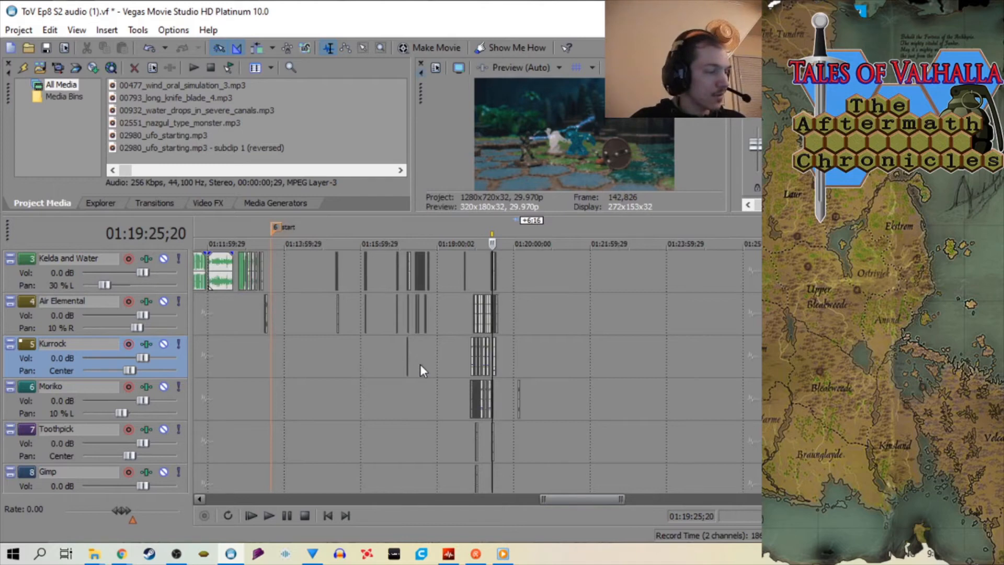
scroll(421, 365, up, 2)
scroll(420, 365, down, 2)
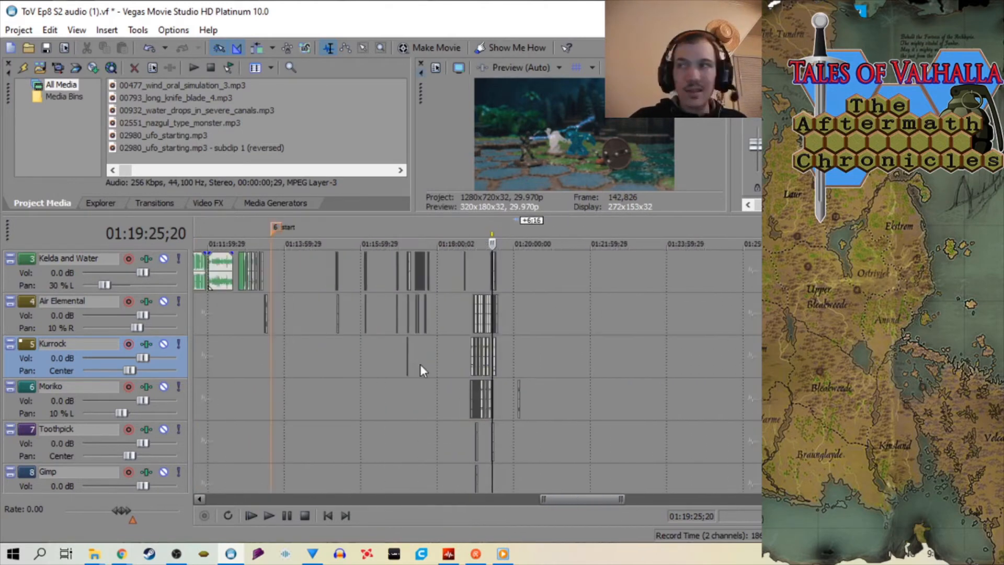
scroll(420, 364, down, 4)
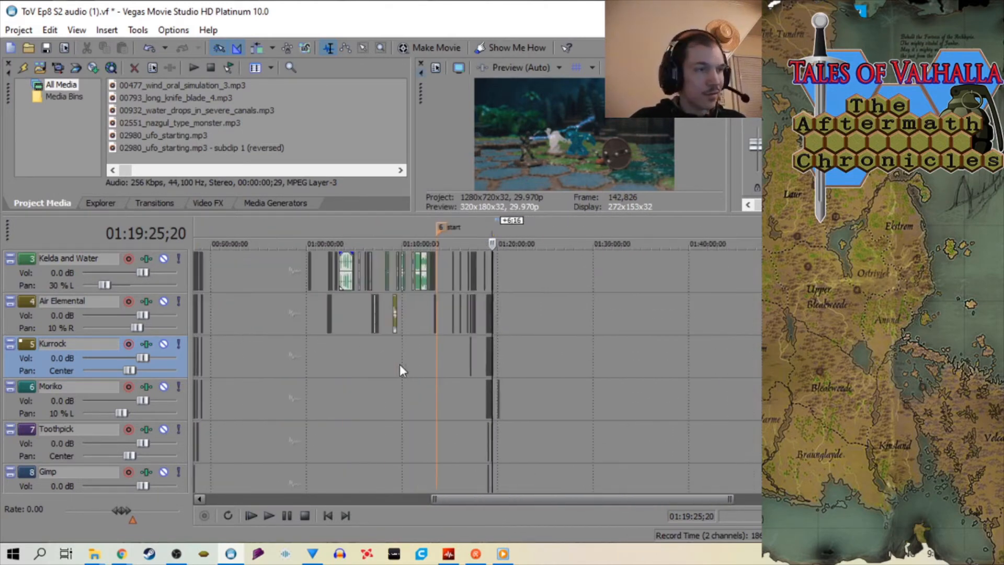
- Locate the spare sound clips before the start marker, at about 01:13:03 on the Kelda and Water track
scroll(419, 367, down, 3)
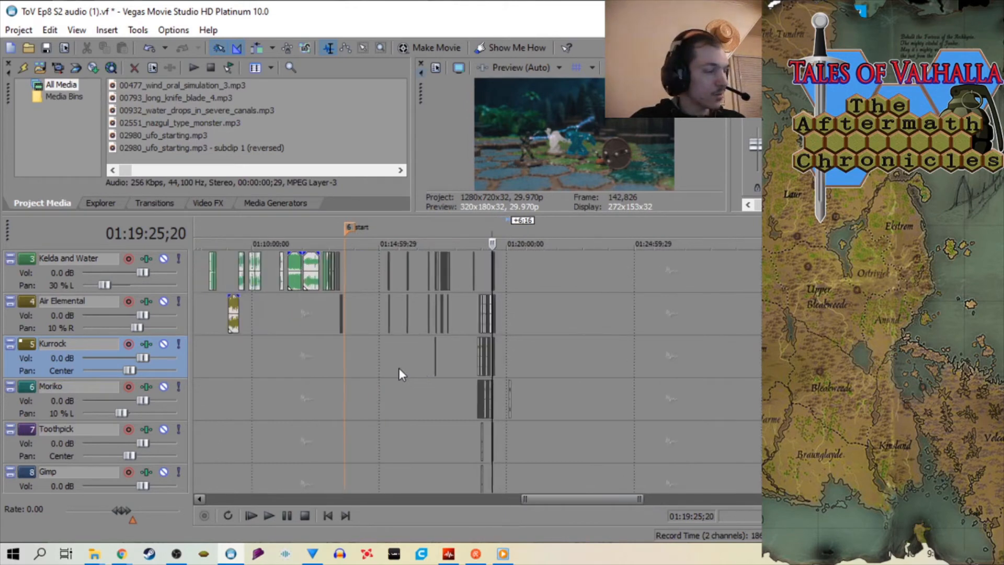
scroll(412, 371, up, 8)
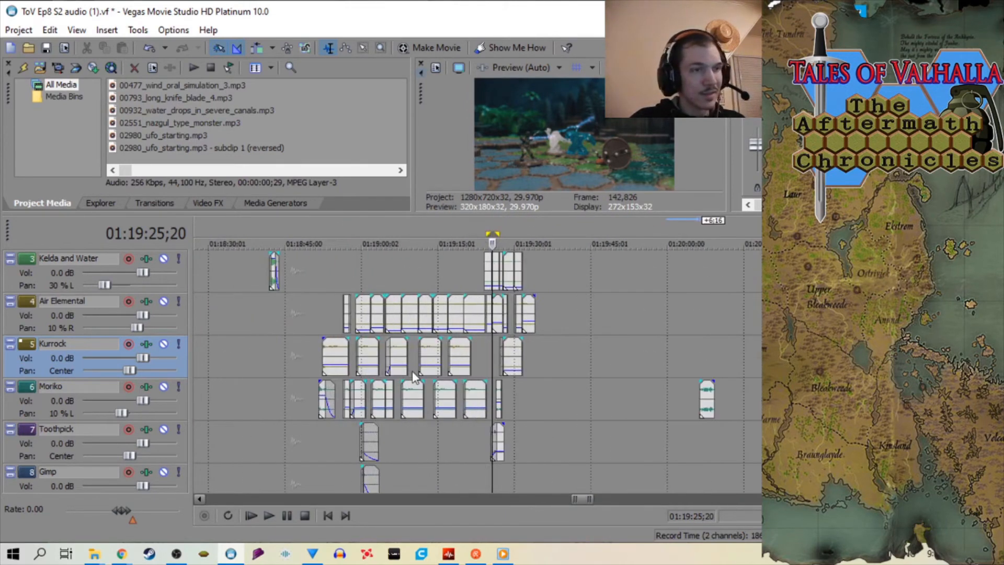
scroll(394, 376, down, 2)
scroll(318, 357, down, 2)
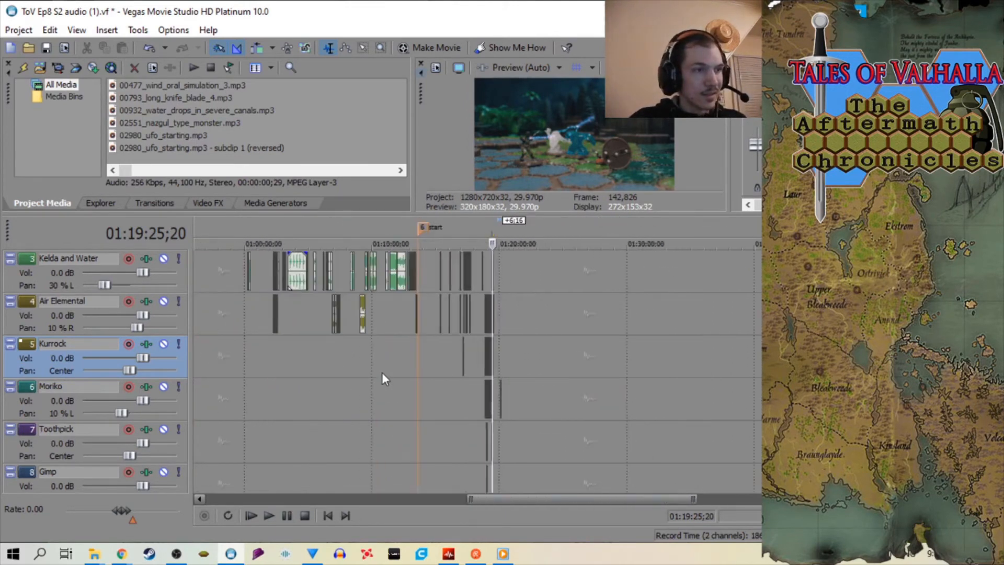
scroll(652, 321, up, 2)
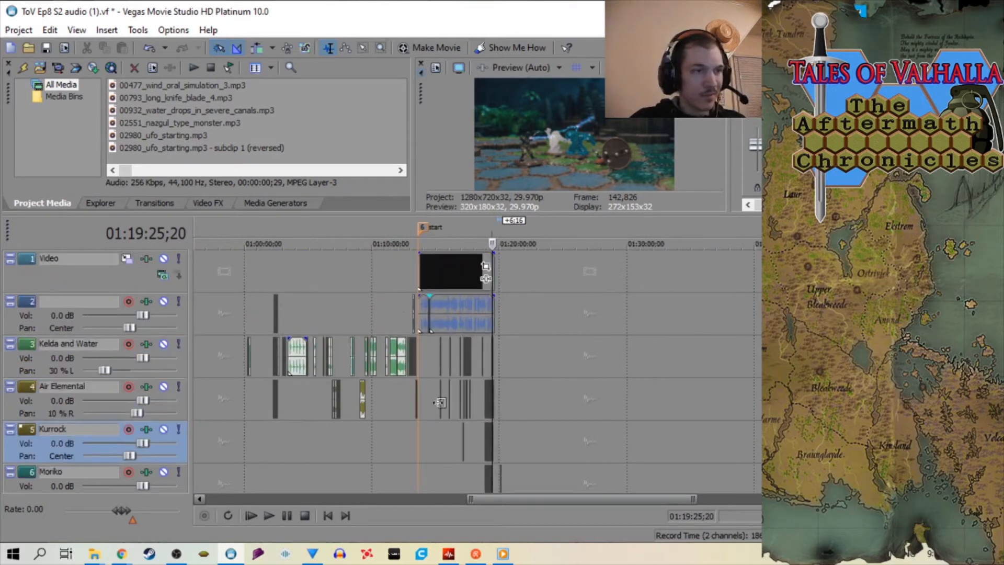
click(387, 398)
scroll(622, 425, up, 4)
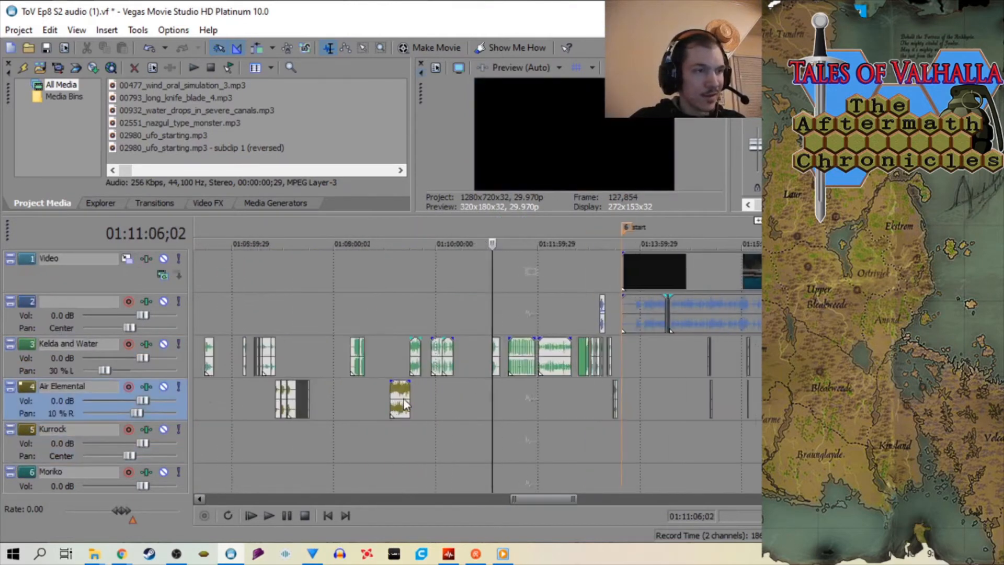
click(633, 399)
scroll(572, 406, up, 5)
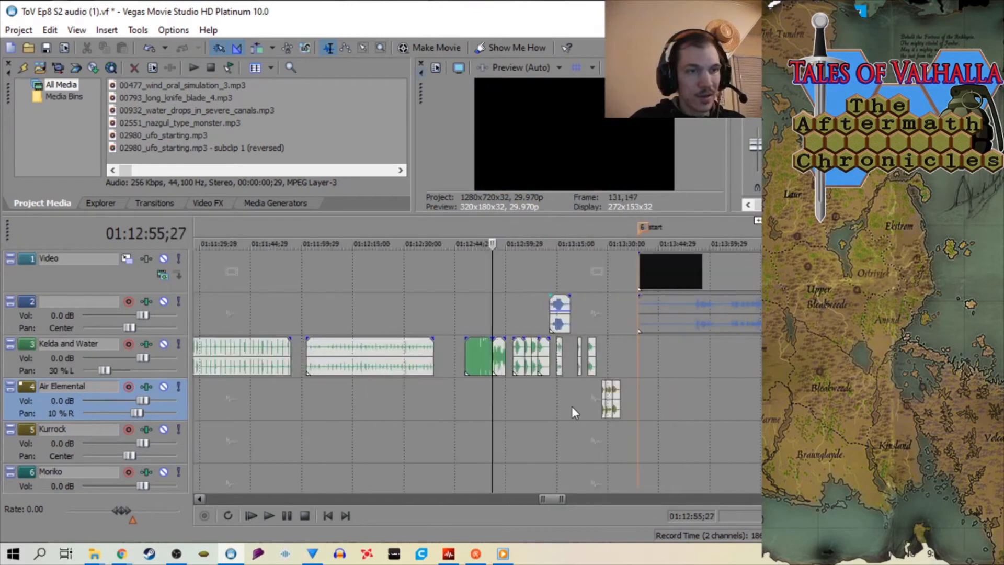
click(570, 400)
scroll(523, 395, up, 5)
click(465, 388)
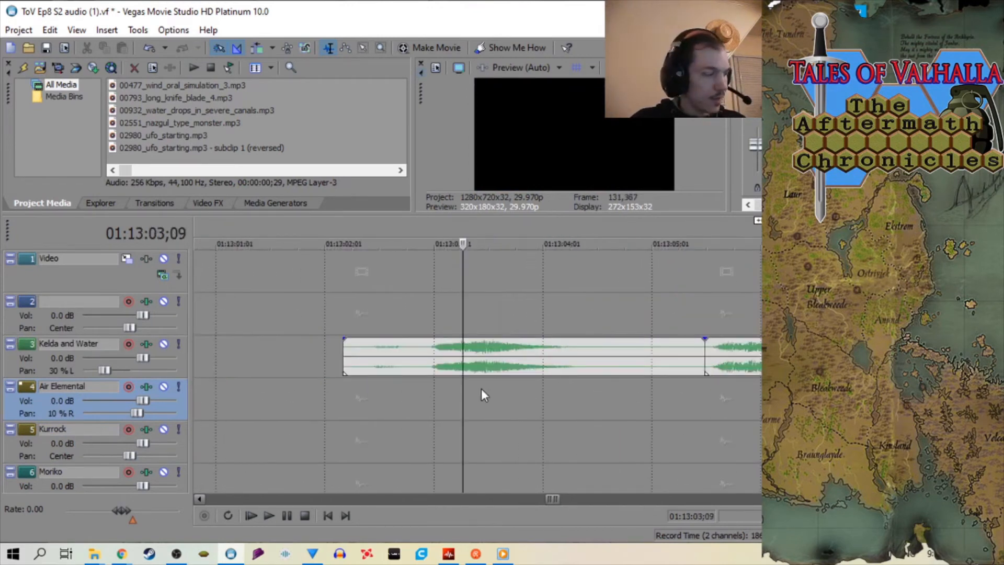
- Listen to the four adjoining Kelda and Water clips one after another from 01:13:03 to about 01:13:10
key(space)
scroll(492, 390, down, 4)
key(space)
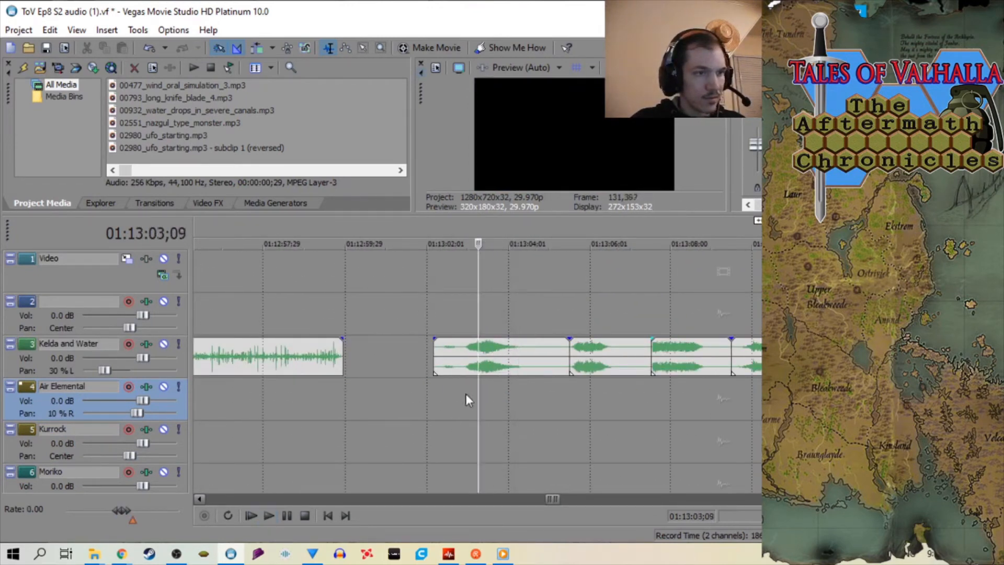
click(466, 394)
key(space)
click(582, 390)
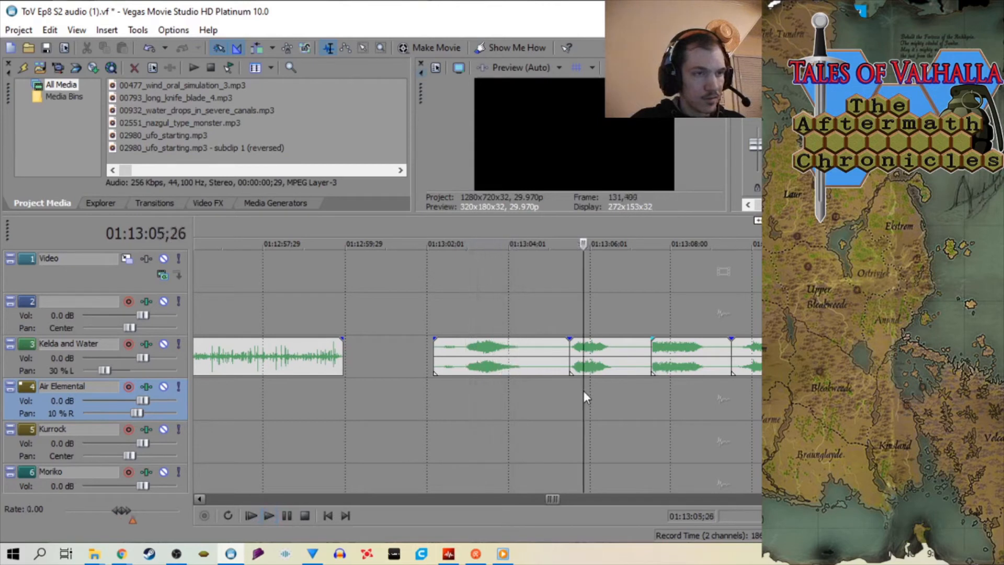
scroll(522, 387, down, 3)
click(532, 386)
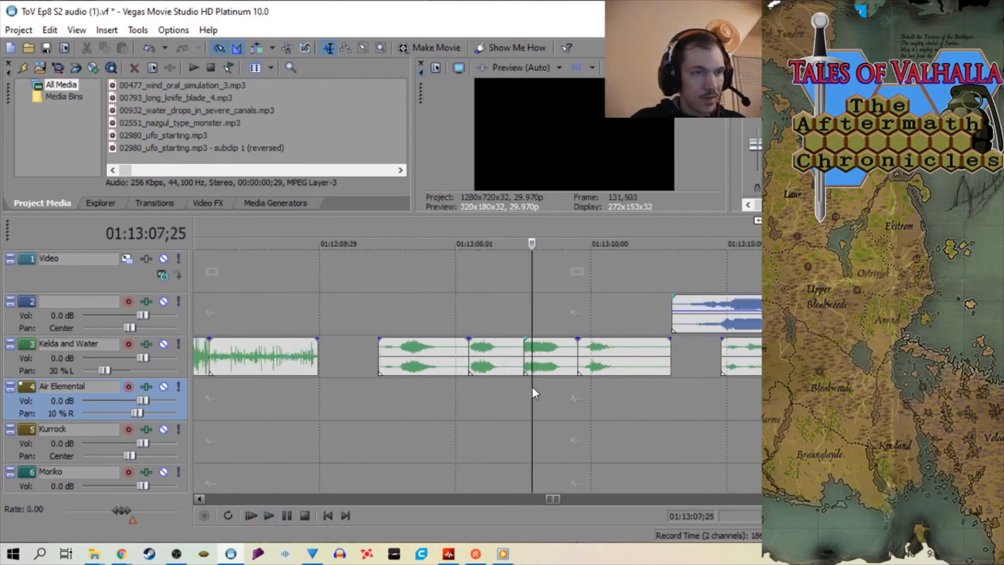
key(space)
click(584, 386)
key(space)
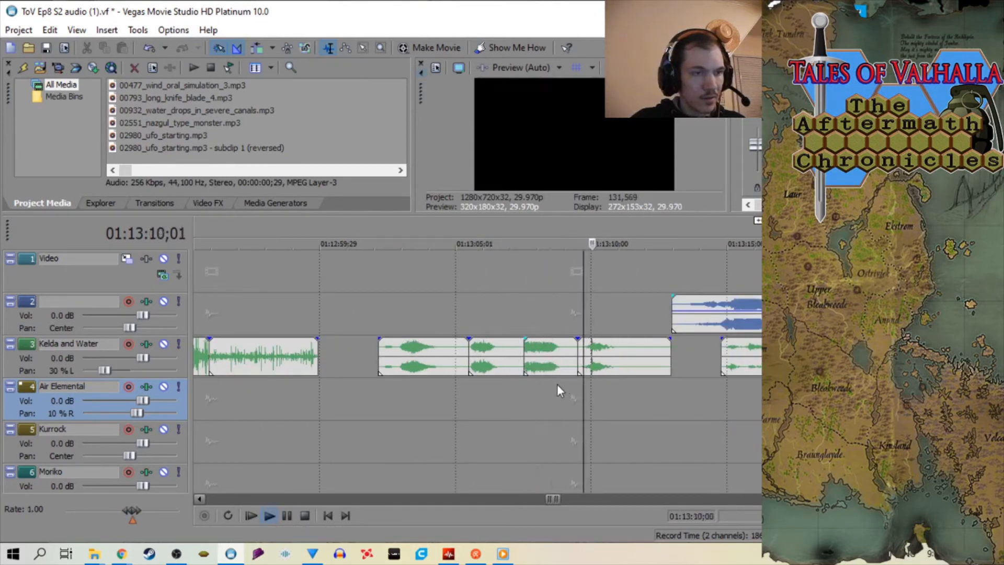
key(space)
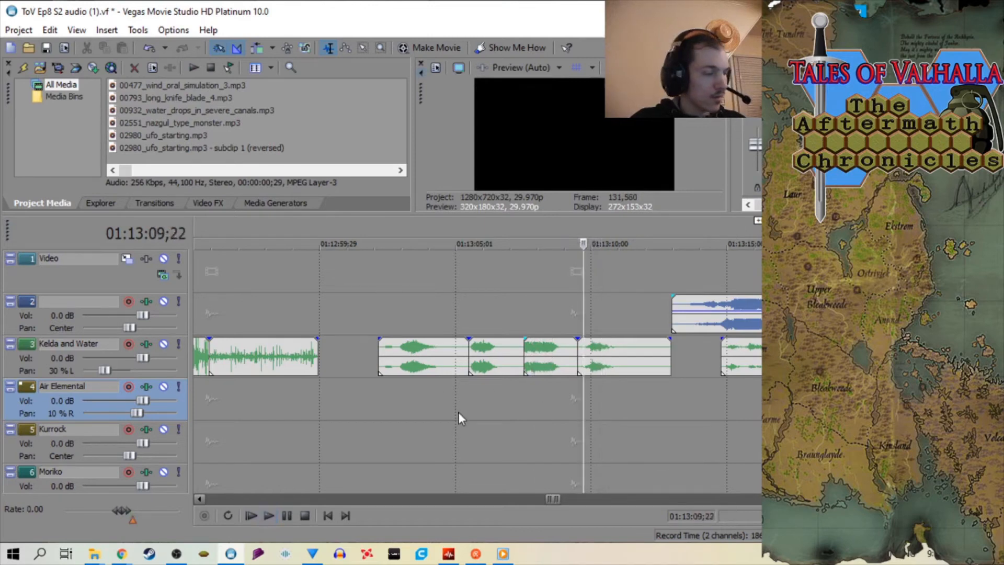
- Copy the first of the four adjoining Kelda and Water clips at about 01:13:02
scroll(458, 412, right, 3)
right_click(317, 366)
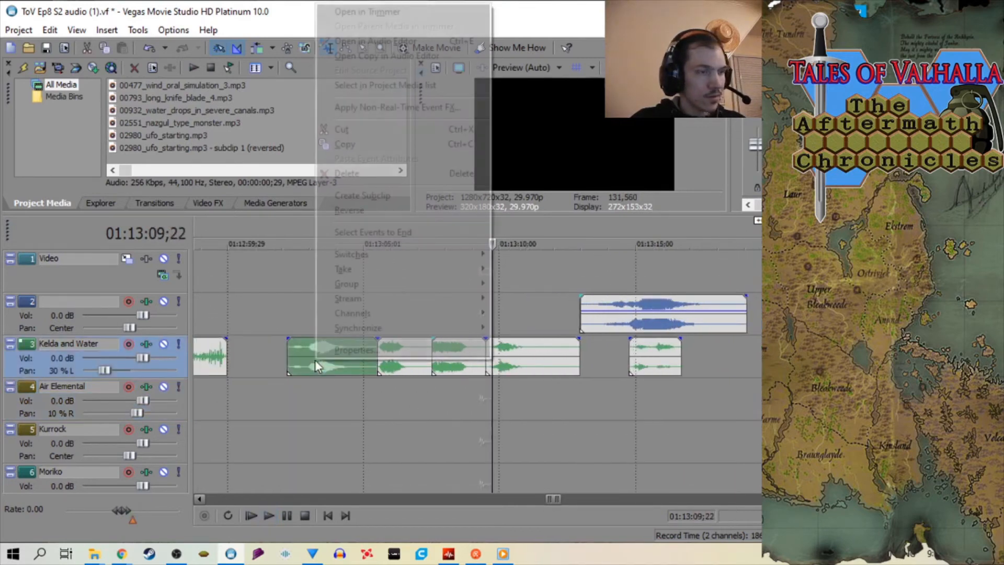
click(356, 146)
scroll(459, 391, down, 6)
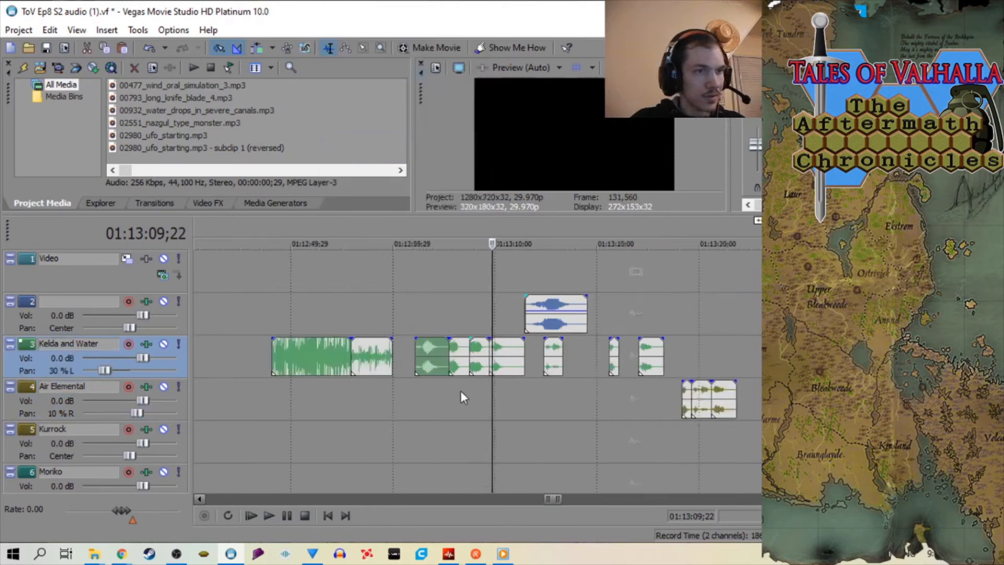
- Play the overlapping Kelda and Water and Air Elemental clips from about 01:15:20
click(586, 381)
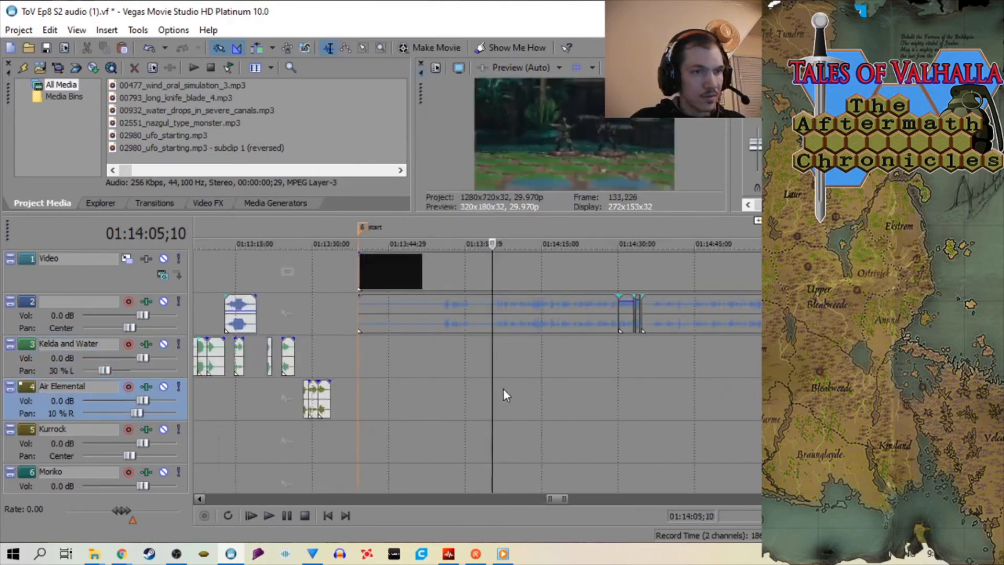
click(617, 431)
scroll(503, 409, up, 5)
key(space)
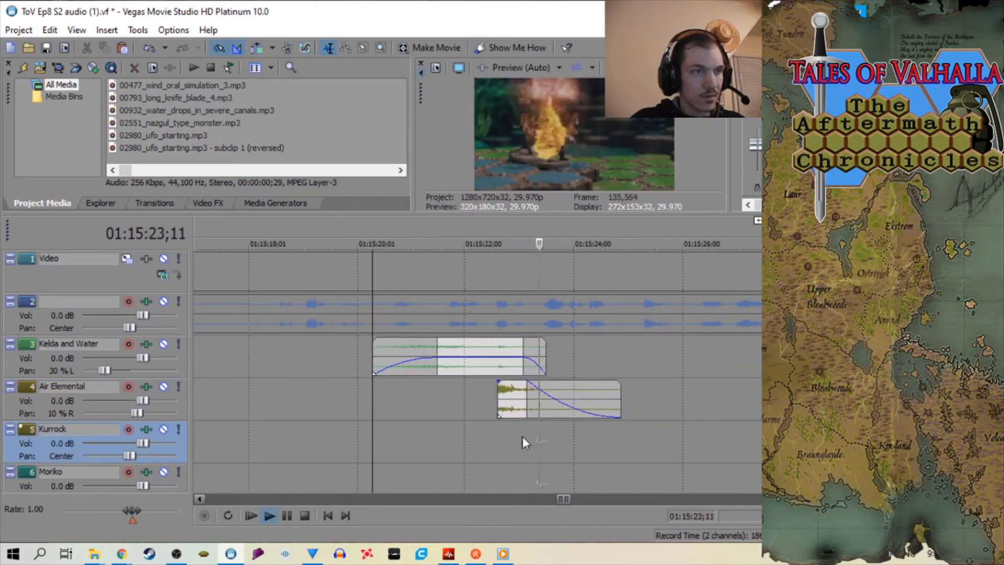
key(space)
- Paste the copied clip onto the Kurrock track at about 01:15:22, under the start of the Air Elemental clip
click(496, 440)
right_click(496, 440)
key(Up)
key(Up)
key(Up)
key(Up)
key(Up)
key(Up)
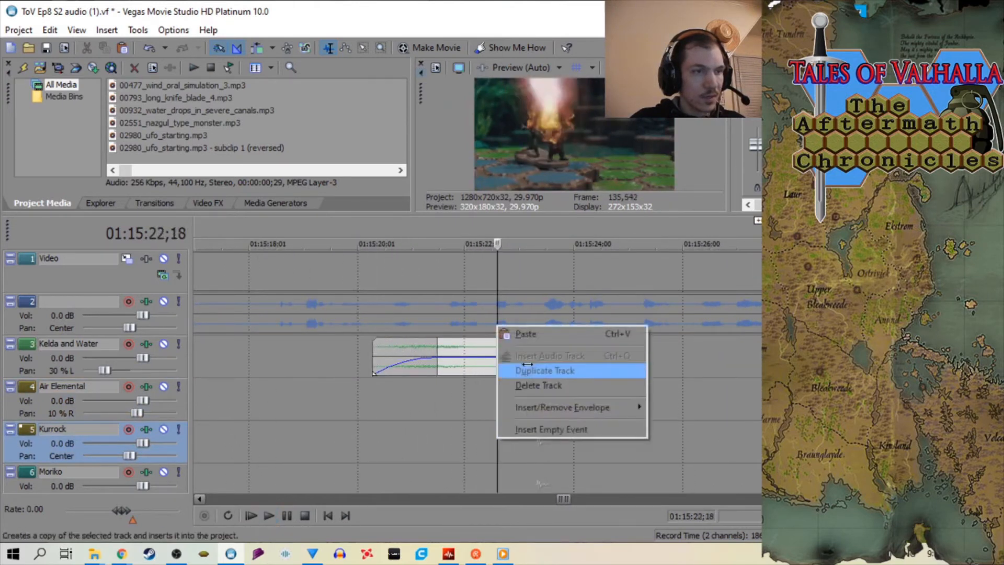
key(Return)
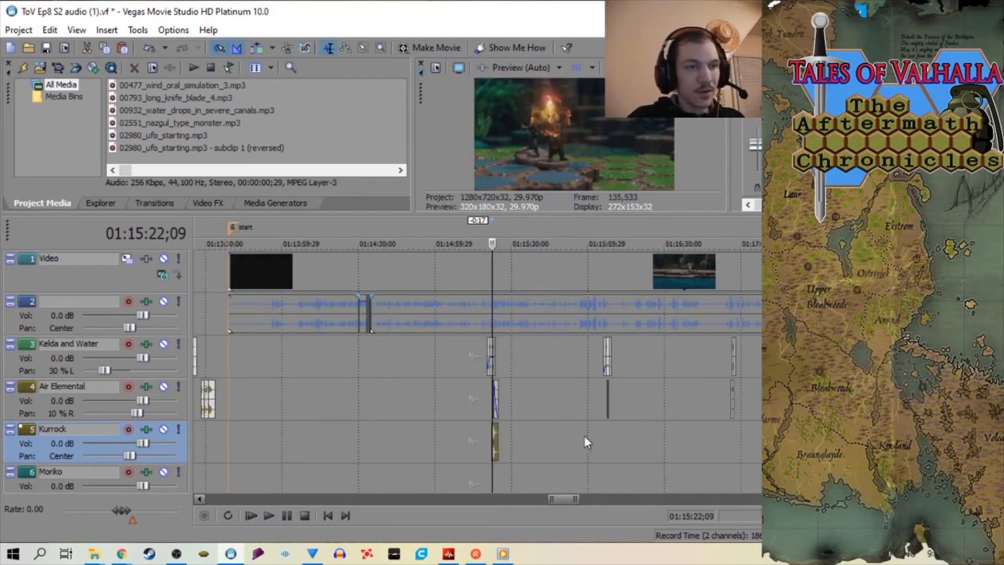
- Play back and examine the Kelda and Water and Air Elemental clips around 01:16:06
key(space)
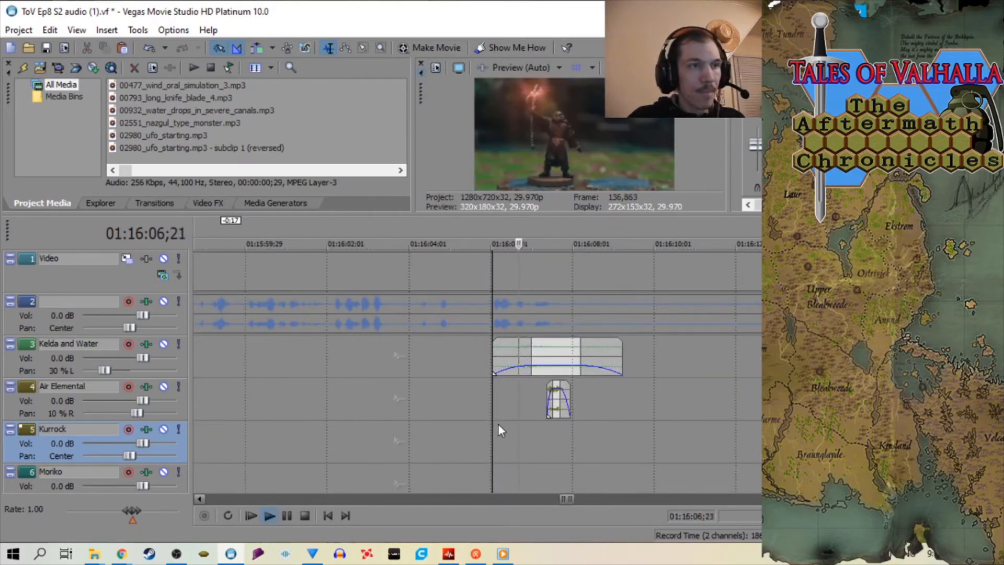
scroll(502, 421, up, 3)
scroll(506, 418, down, 2)
scroll(507, 418, up, 4)
scroll(507, 419, down, 3)
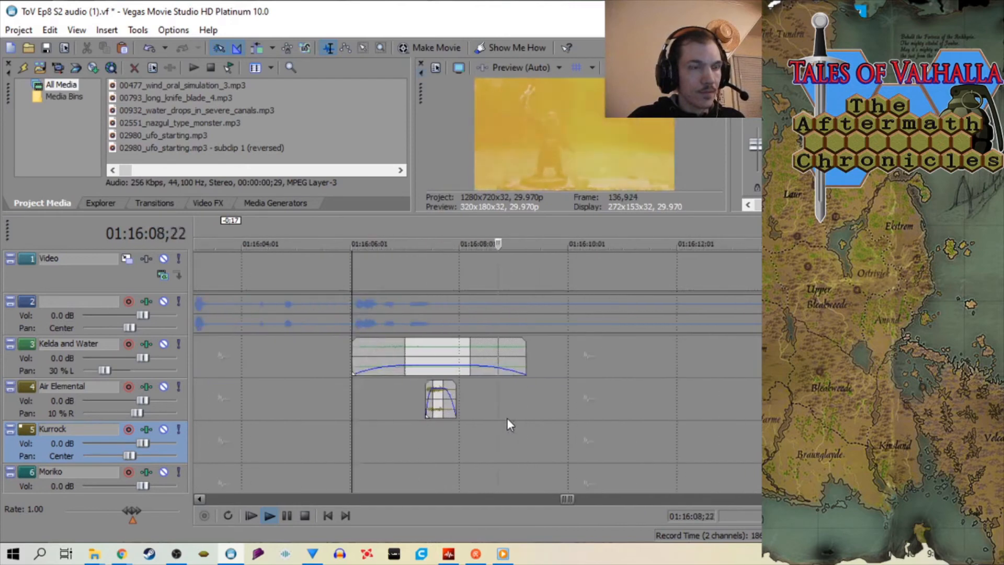
scroll(507, 419, down, 3)
key(space)
key(space)
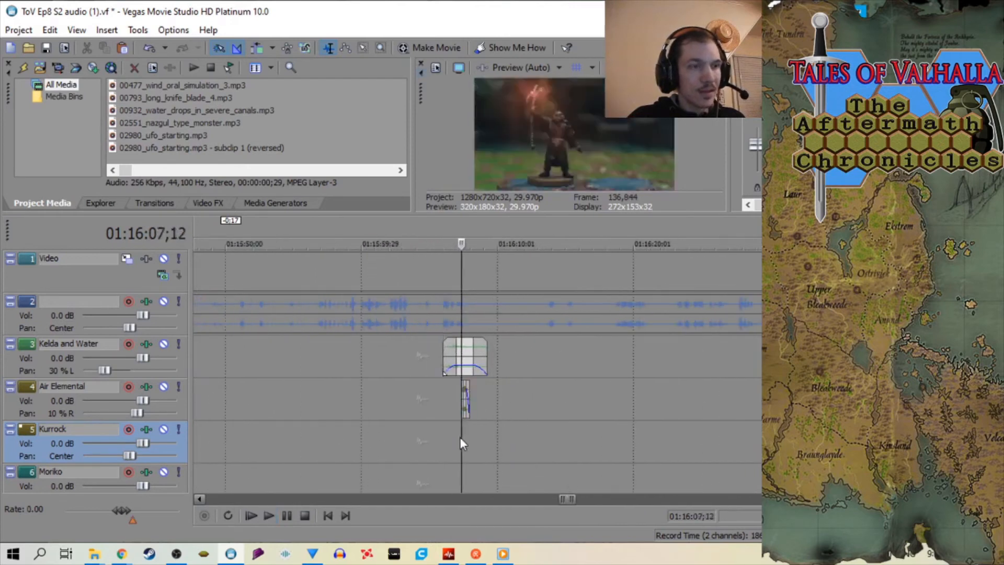
scroll(459, 437, up, 5)
key(space)
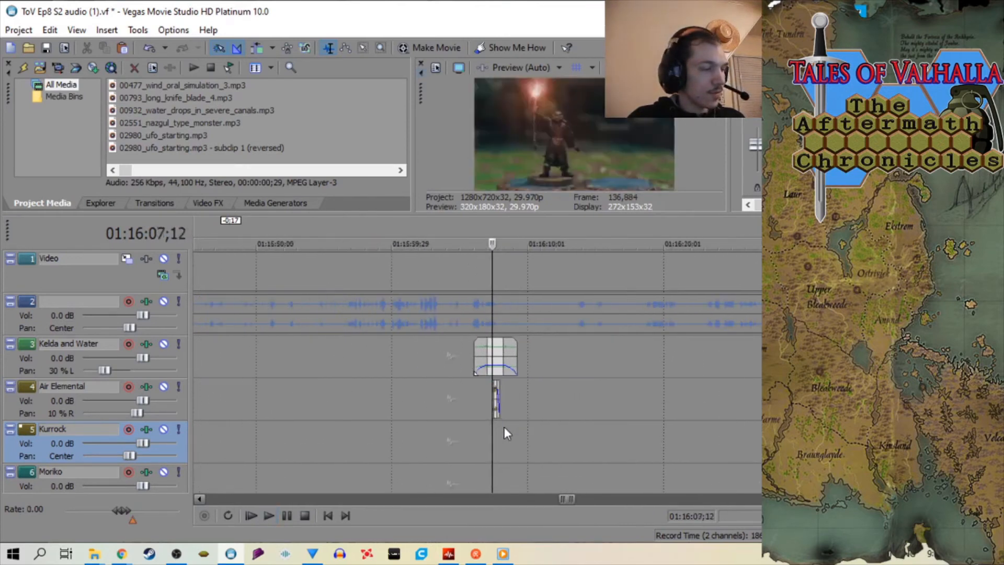
- Play the Air Elemental and Kelda and Water clips from 01:16:55;27
scroll(539, 444, down, 8)
click(616, 397)
scroll(541, 379, up, 6)
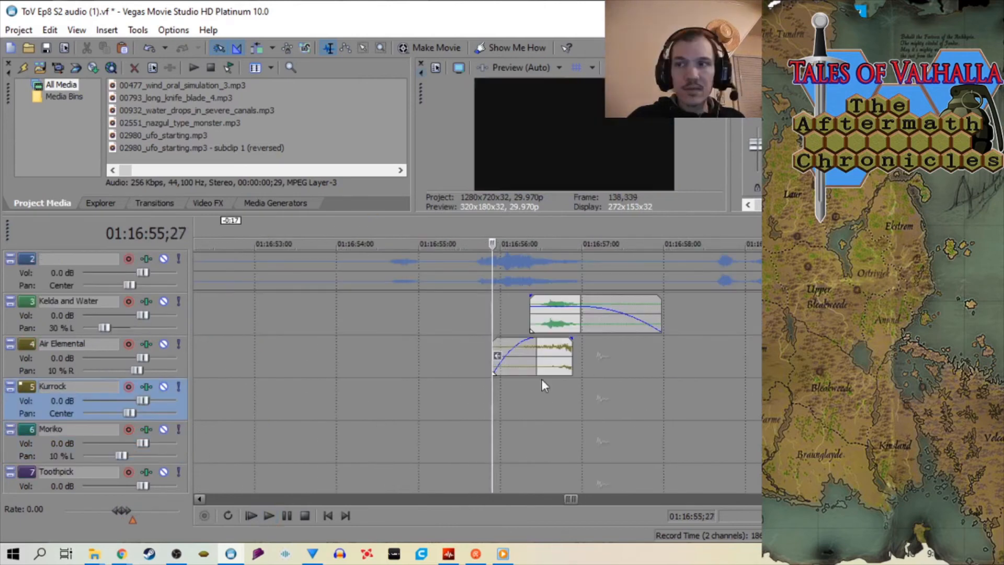
key(space)
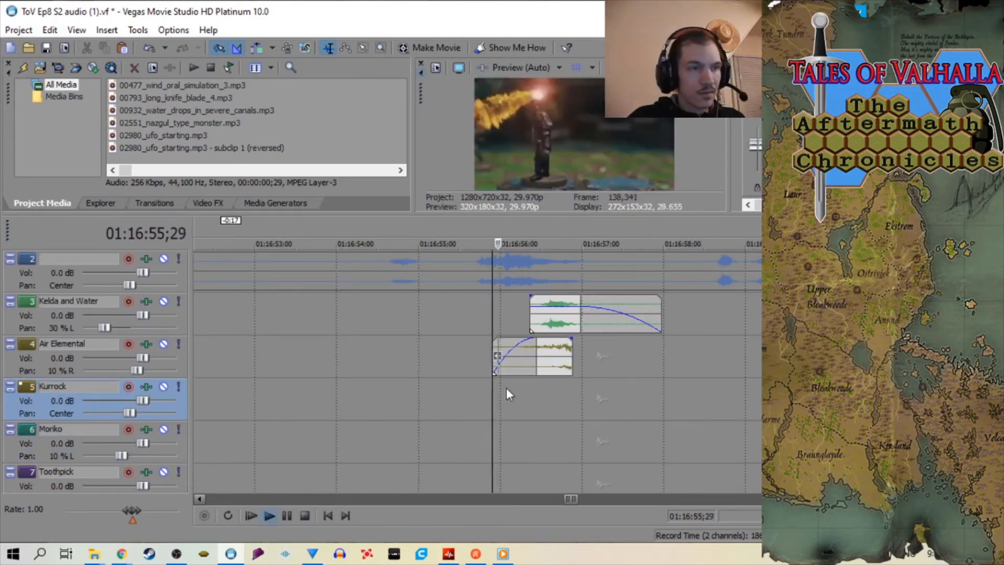
scroll(475, 403, down, 2)
key(space)
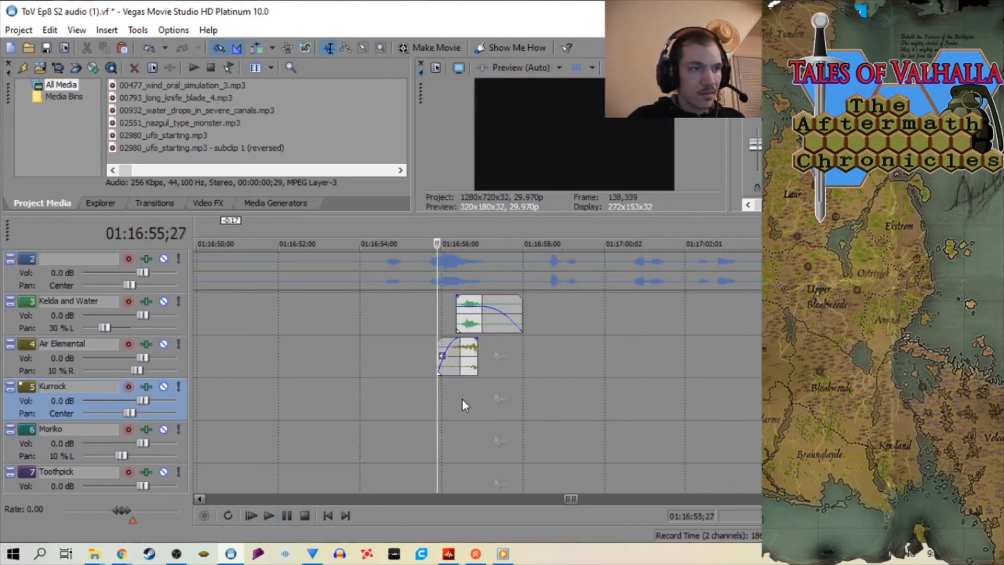
- Paste the copied clip onto the Kurrock track at about 01:16:56;15
click(462, 397)
right_click(466, 396)
click(495, 405)
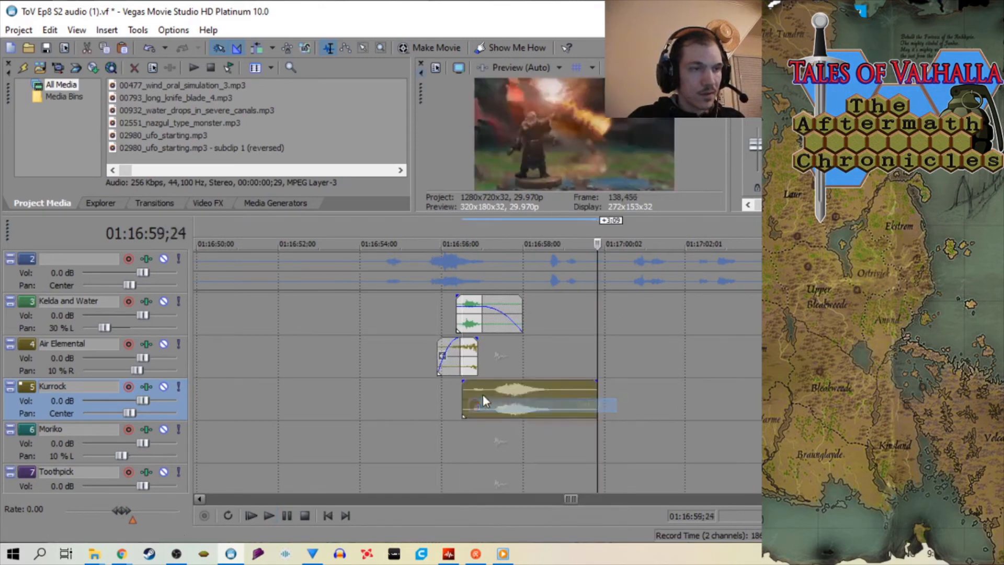
- Move the pasted Kurrock clip earlier to start at about 01:16:54;15 and play it back
click(468, 420)
scroll(469, 420, up, 3)
drag(512, 403, 297, 378)
click(318, 331)
scroll(417, 347, down, 5)
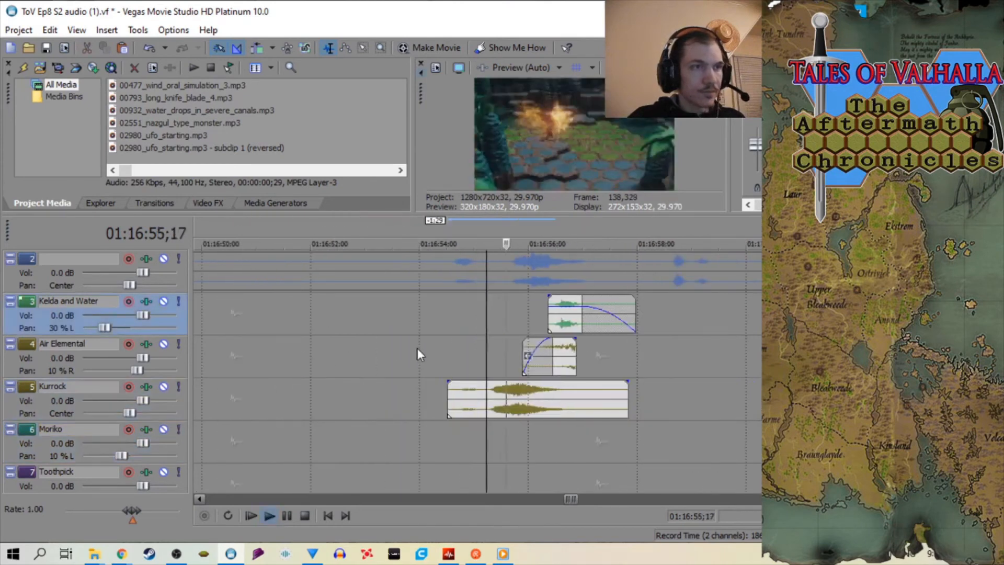
scroll(418, 348, up, 6)
scroll(418, 347, down, 4)
scroll(445, 356, down, 2)
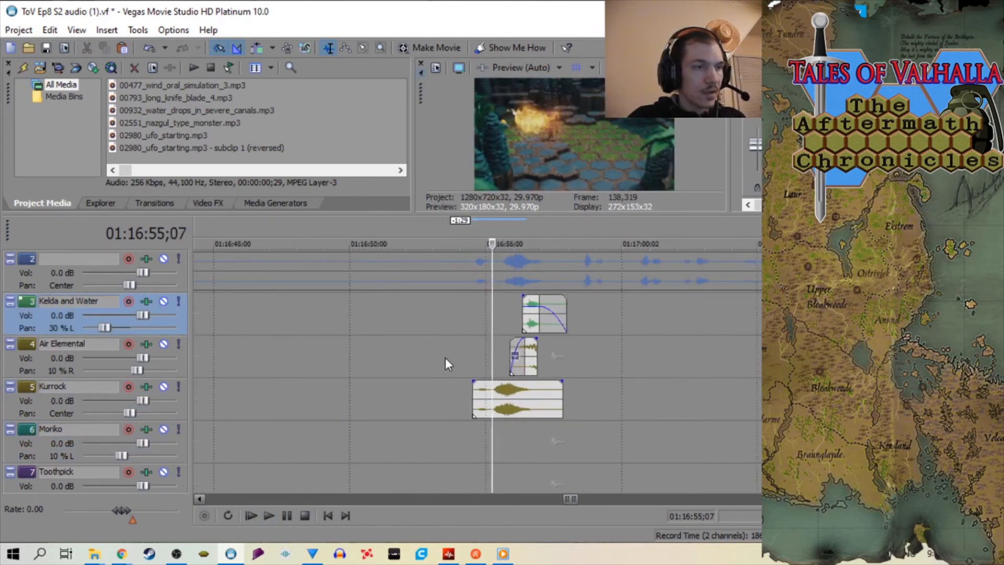
- Place a clip with a trimmed start on the Moriko track at 01:16:54;08 and play the layered sounds
scroll(445, 357, up, 3)
scroll(445, 356, down, 3)
click(390, 338)
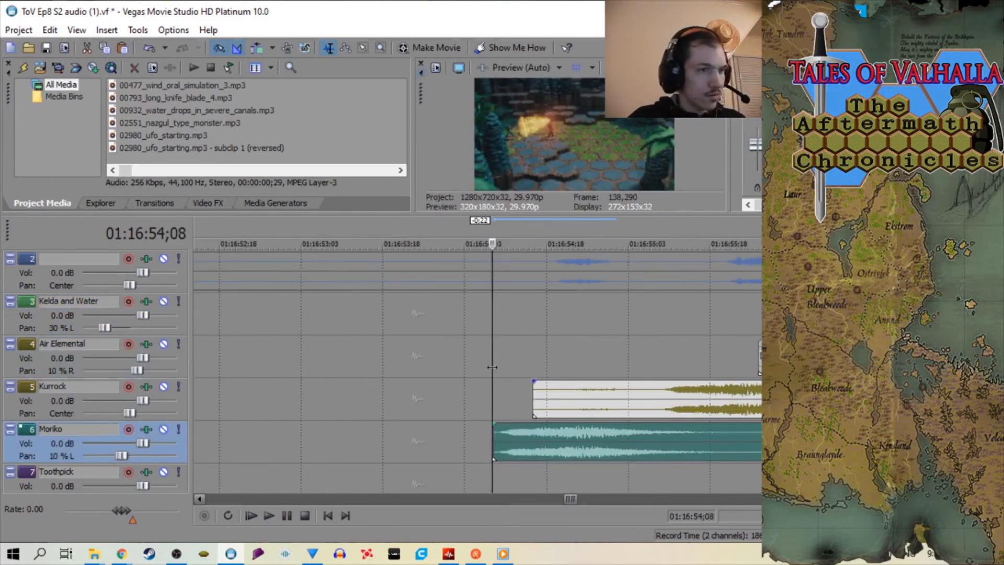
key(space)
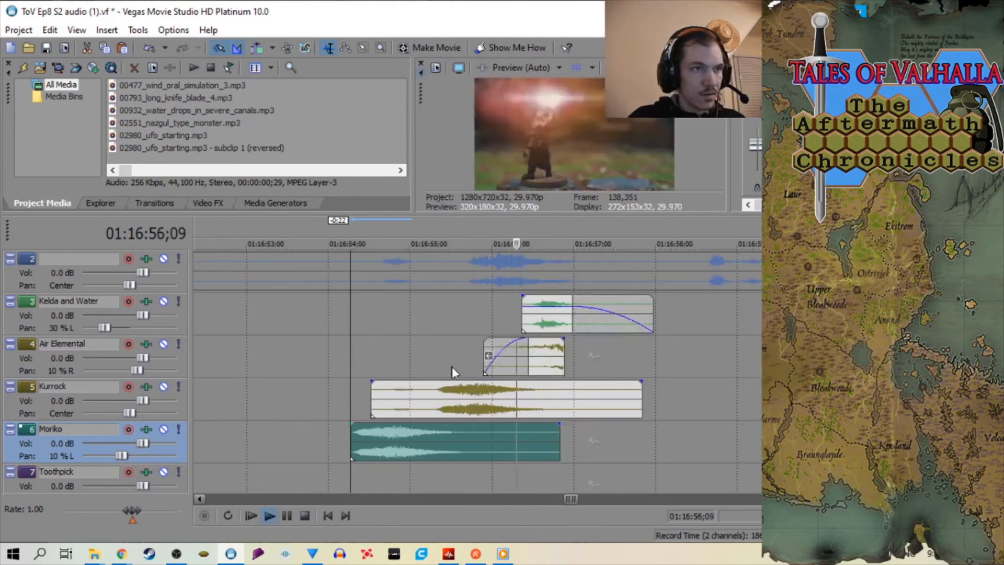
key(space)
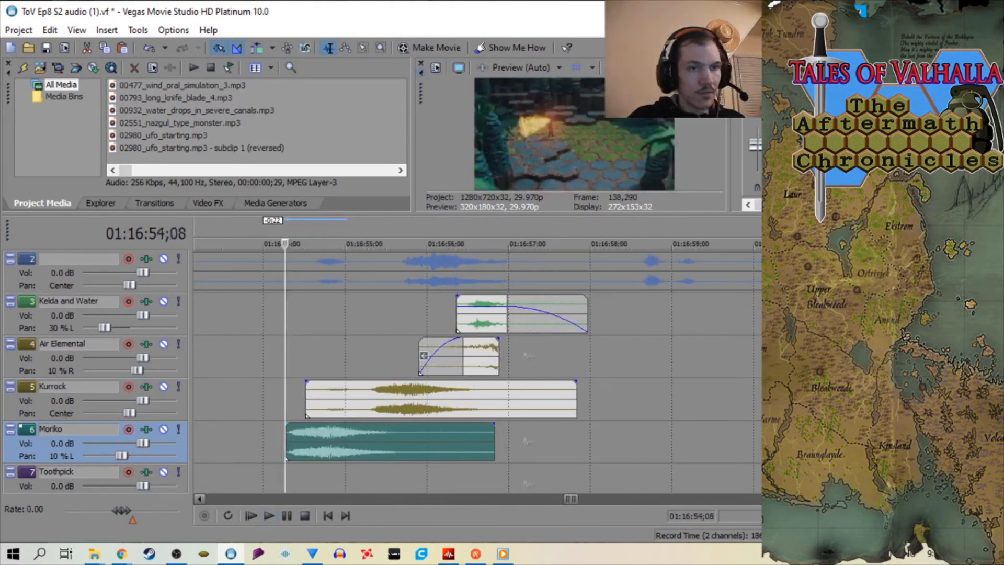
- Paste the copied clip onto the Toothpick track and move it to start at about 01:16:55;10
scroll(507, 375, down, 4)
click(441, 311)
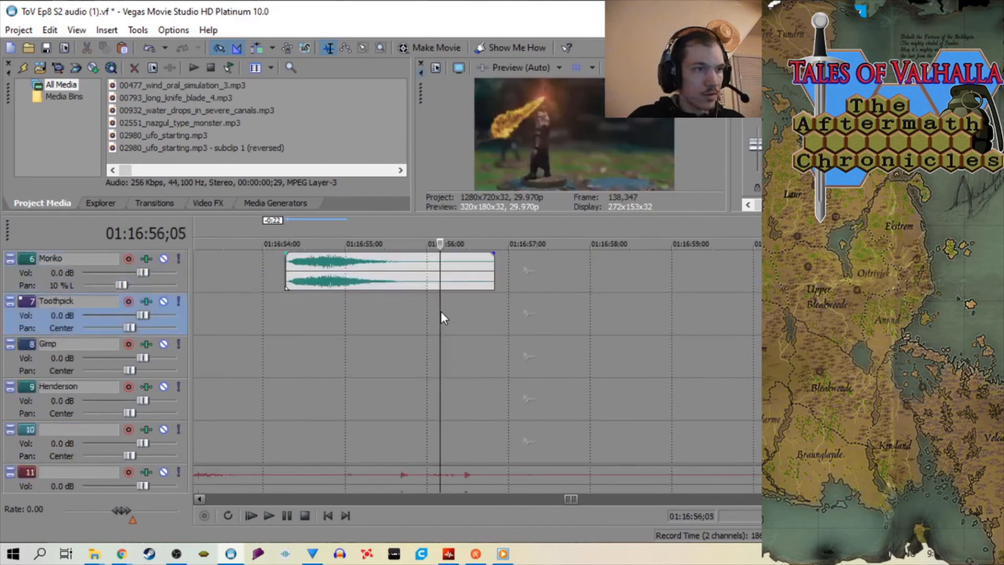
right_click(441, 312)
click(476, 322)
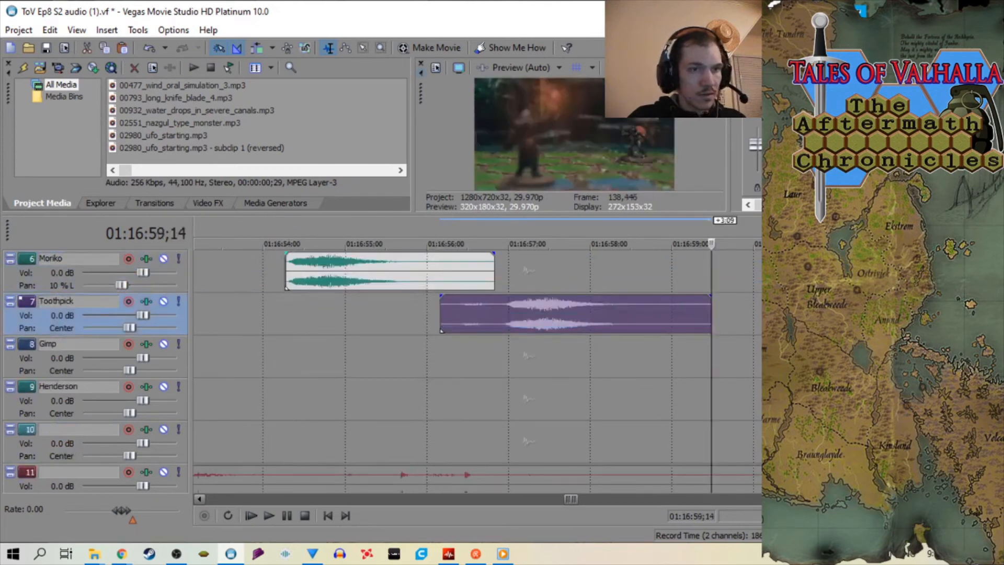
scroll(535, 314, up, 3)
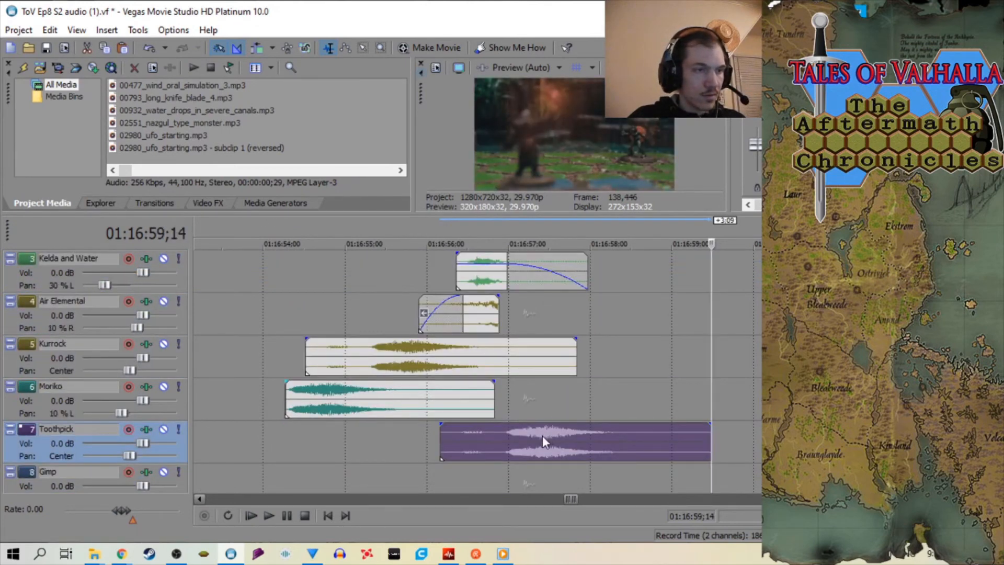
drag(542, 435, 478, 437)
click(277, 317)
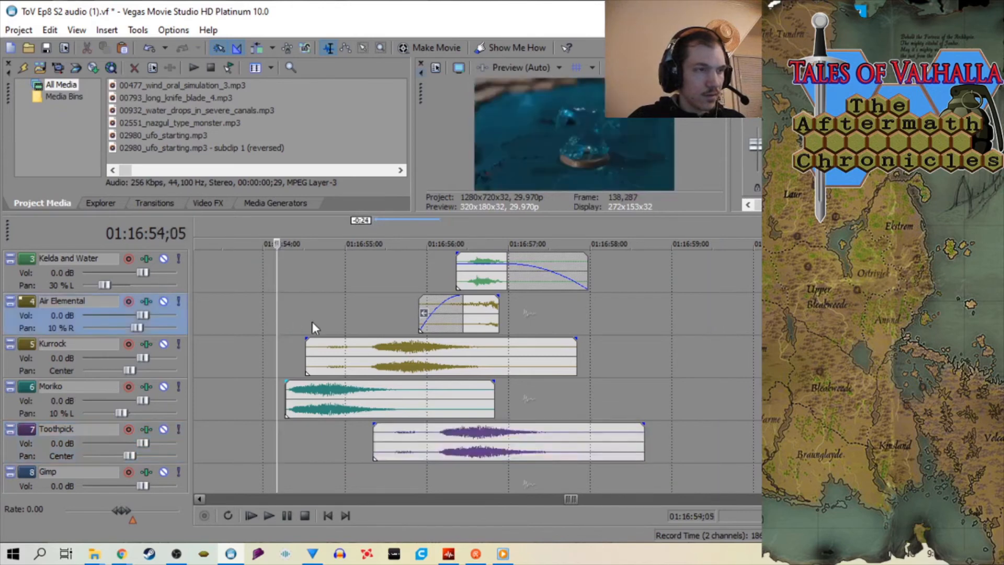
- Play back the layered character sounds from 01:16:54;05
key(space)
scroll(339, 324, up, 4)
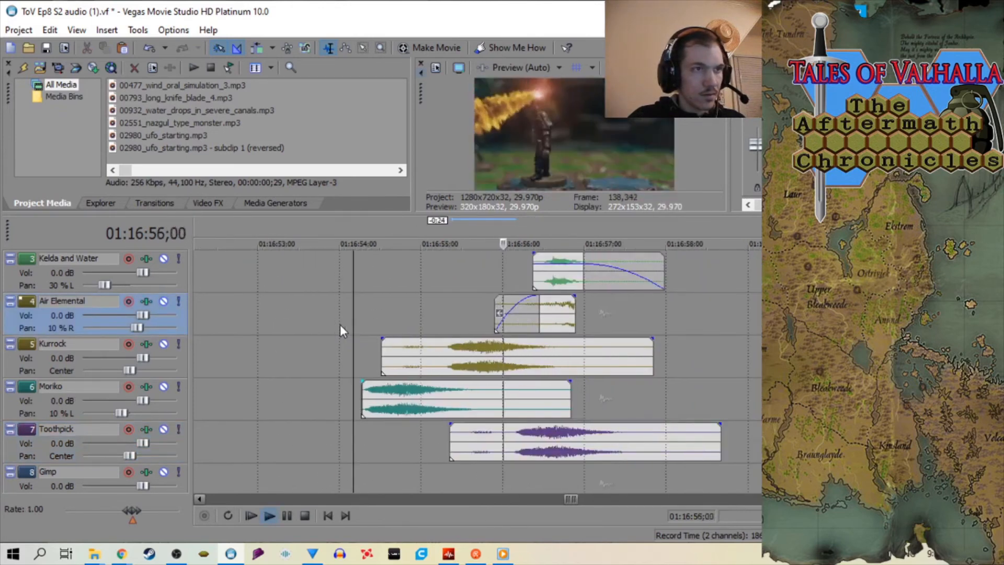
scroll(340, 325, down, 4)
key(space)
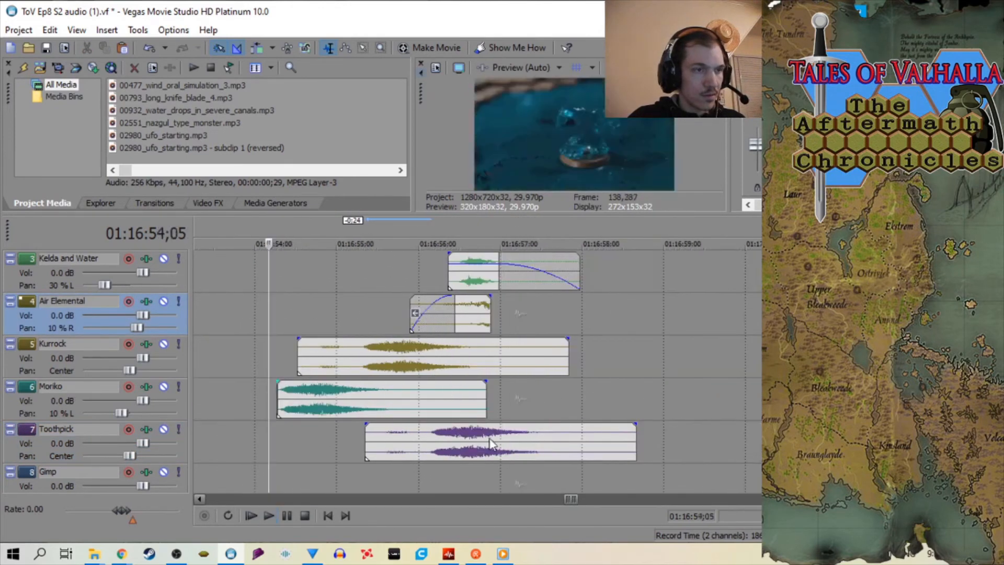
- Shorten the Toothpick clip to end at about 01:16:57;03 with a fade-out and play it back
click(482, 438)
key(space)
scroll(326, 287, up, 4)
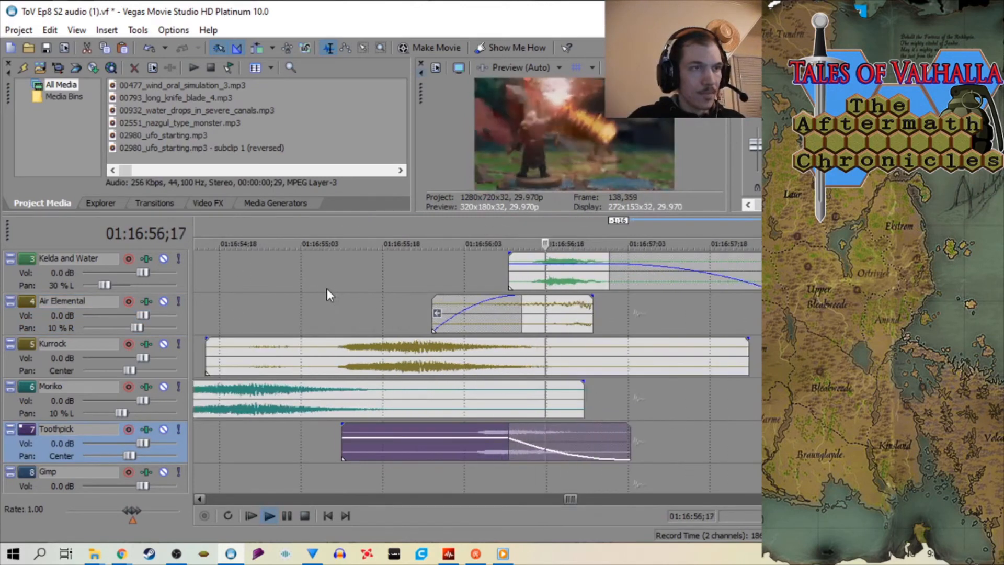
scroll(340, 288, down, 4)
key(space)
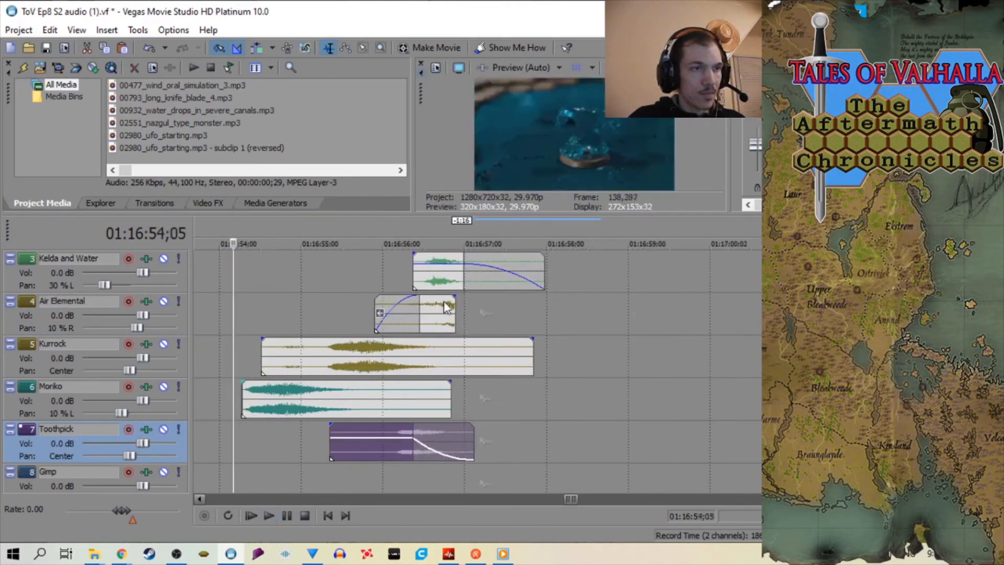
- Play the layered clips from about 01:16:56;16, within the Kelda and Water clip
click(442, 359)
scroll(439, 351, up, 4)
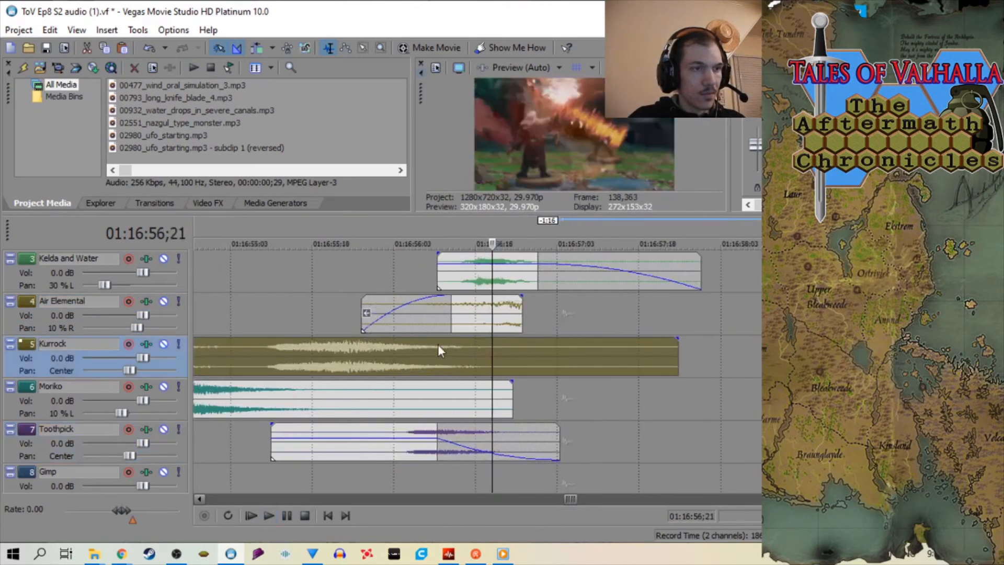
click(463, 284)
key(space)
key(space)
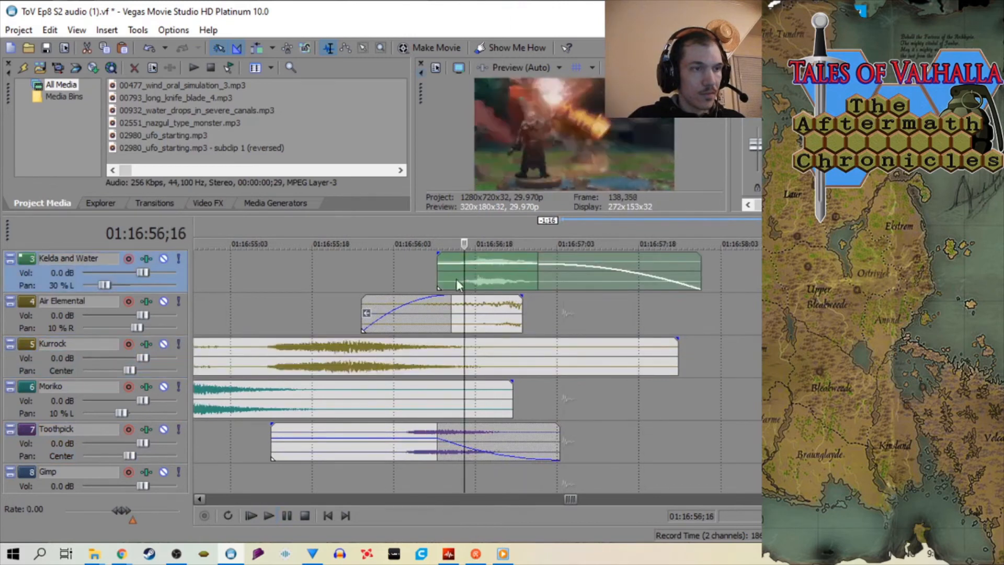
- Extend the faded end of the Toothpick clip to about 01:16:57;10 and play the layered sounds from about 01:16:55;20
drag(557, 446, 588, 428)
key(space)
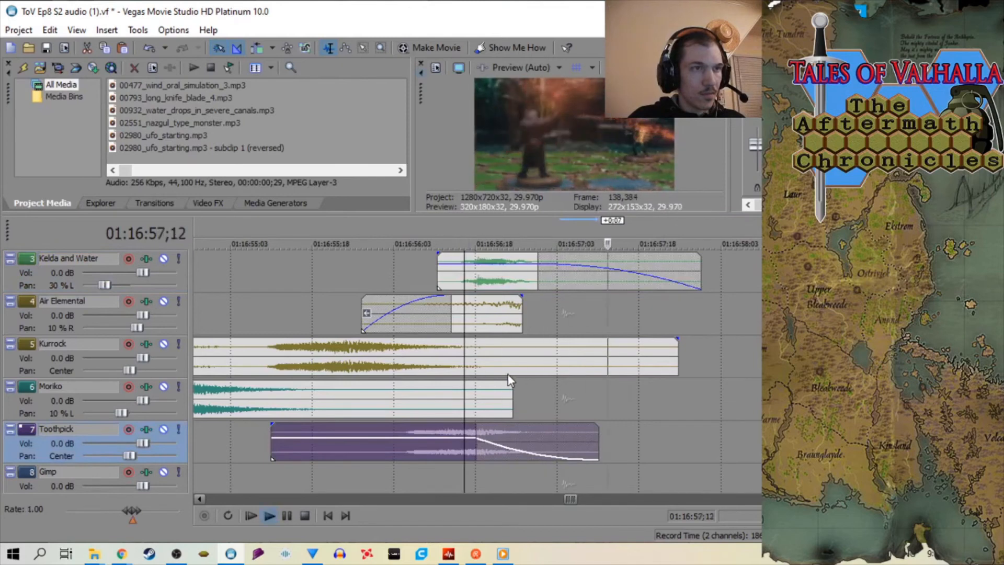
key(space)
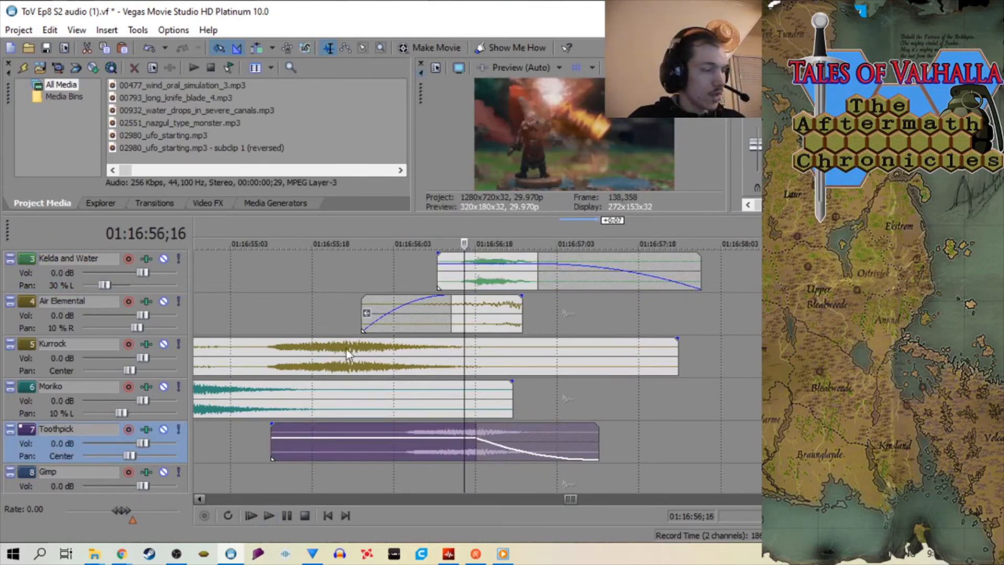
click(324, 287)
key(space)
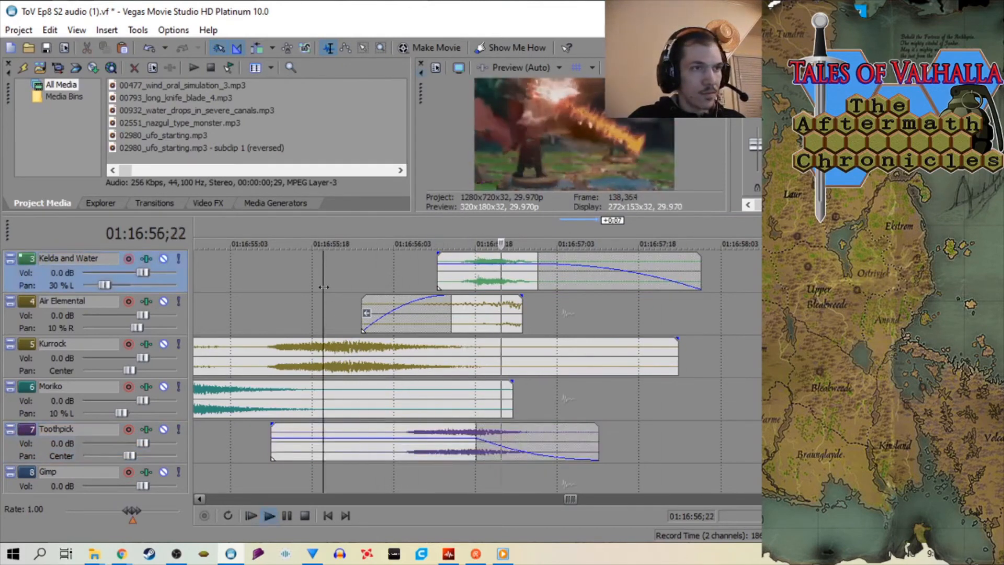
- Paste the copied clip onto the Kelda and Water track at 01:17:52;15 and move it to start at about 01:17:51;21
scroll(324, 286, down, 2)
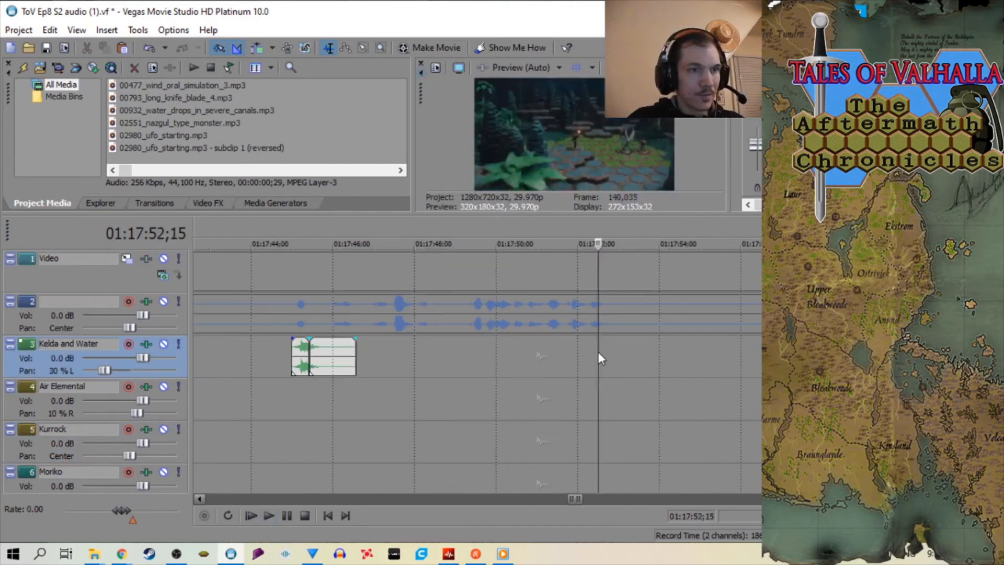
click(597, 351)
right_click(598, 352)
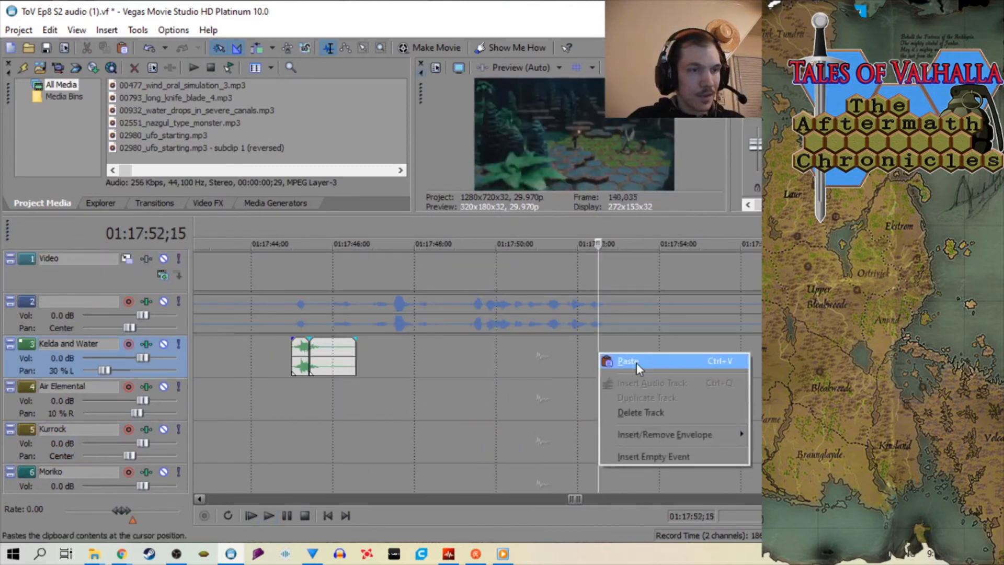
click(609, 358)
drag(596, 363, 565, 363)
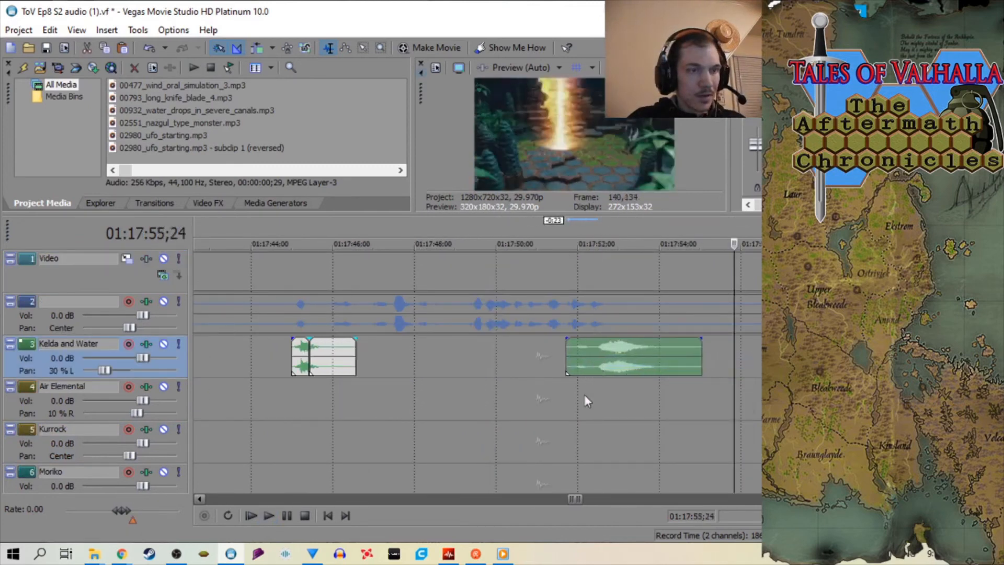
- Play the newly placed Kelda and Water clip from 01:17:51;21 against the video
click(569, 406)
scroll(569, 400, up, 1)
key(space)
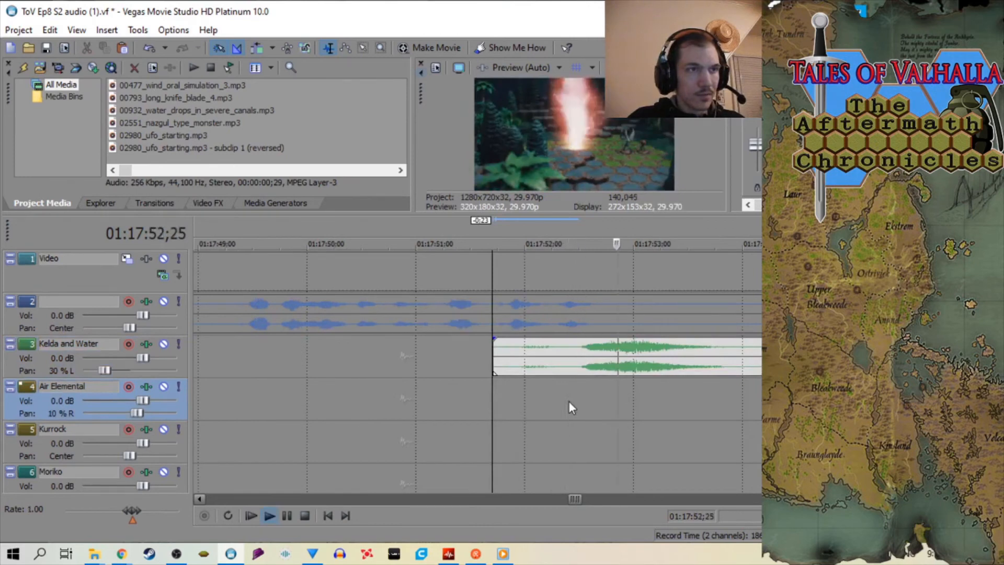
scroll(554, 398, down, 2)
key(space)
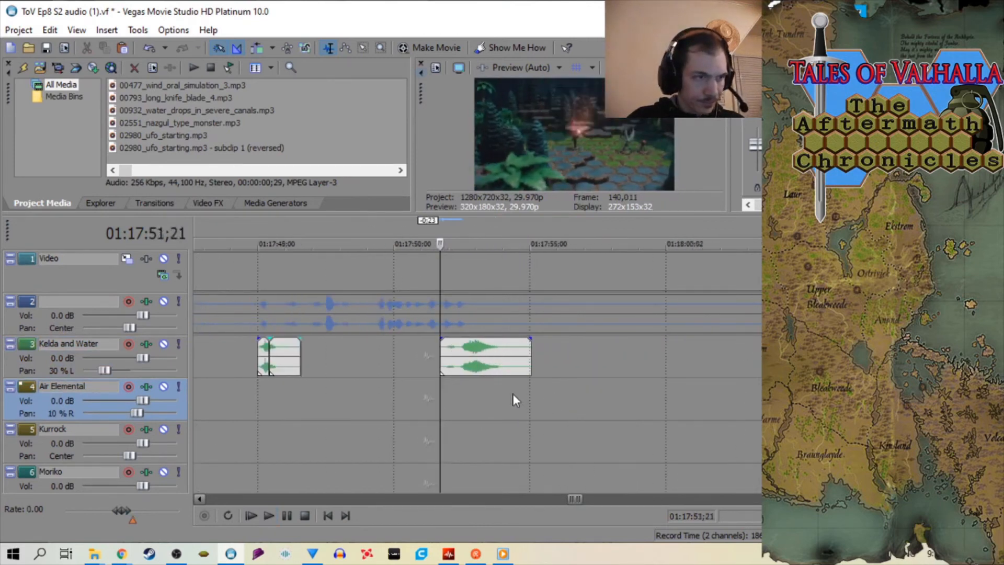
- Examine how the sound clips are arranged on the Kelda and Water and Air Elemental tracks around 01:17:25
click(513, 396)
click(497, 394)
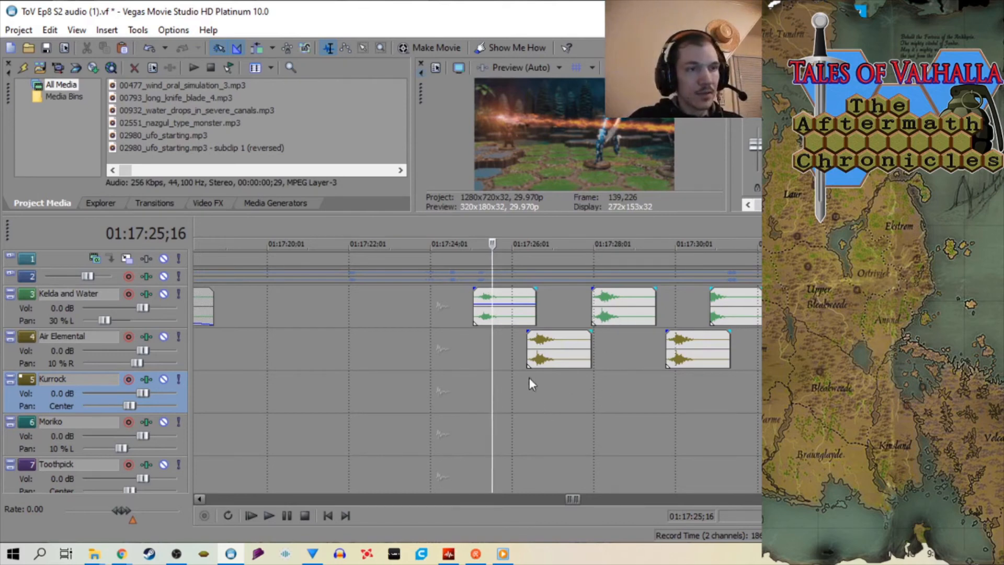
scroll(529, 378, down, 3)
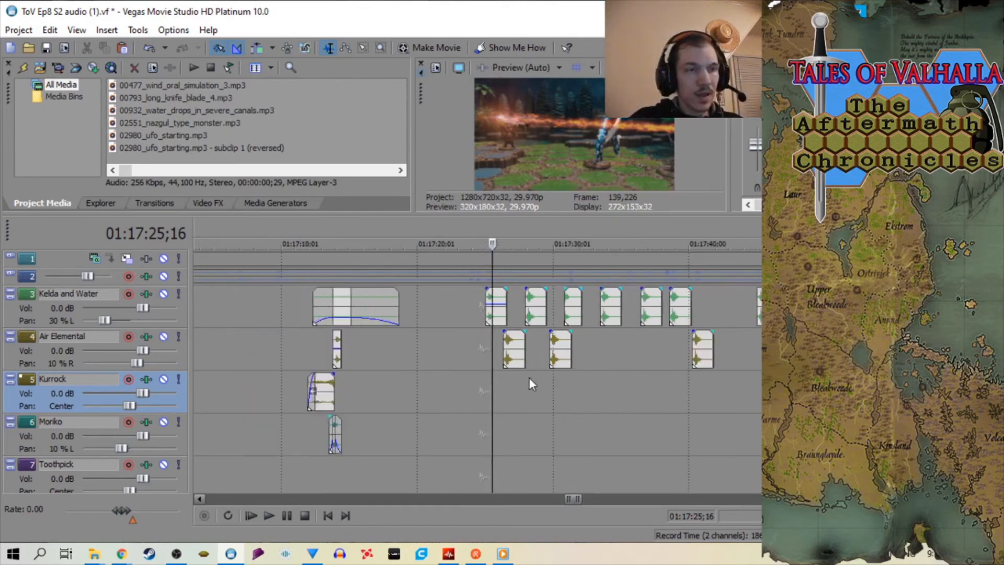
scroll(528, 378, up, 3)
scroll(529, 378, down, 1)
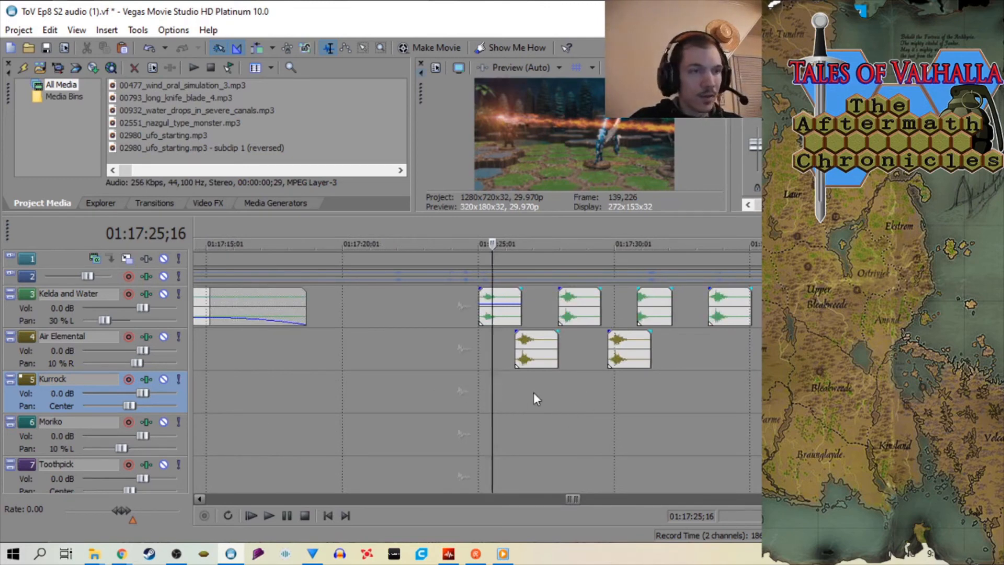
scroll(485, 388, up, 3)
scroll(485, 388, down, 1)
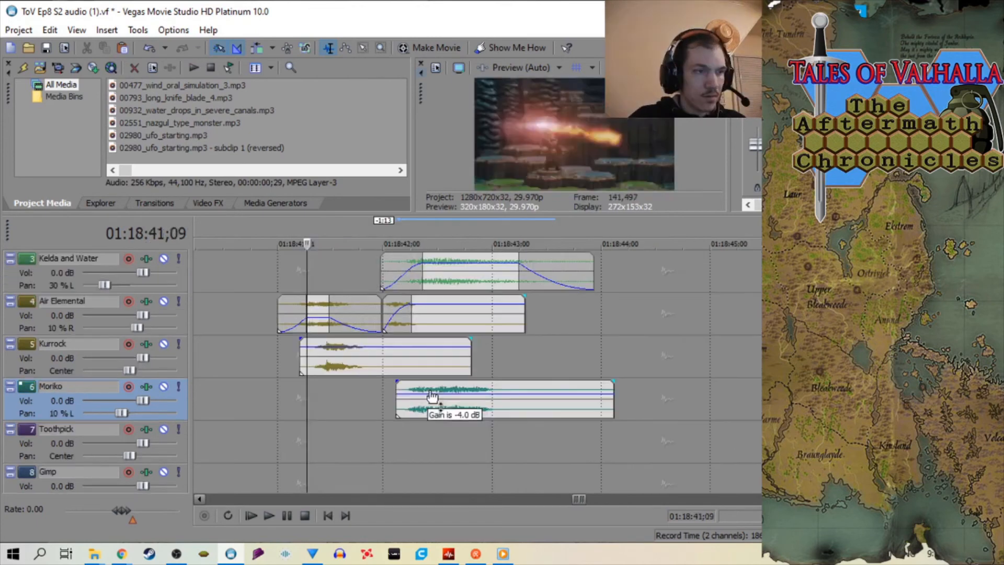
- Check the Moriko clip's gain near 01:18:42 and play the layered sounds from 01:18:41;09
drag(426, 398, 426, 399)
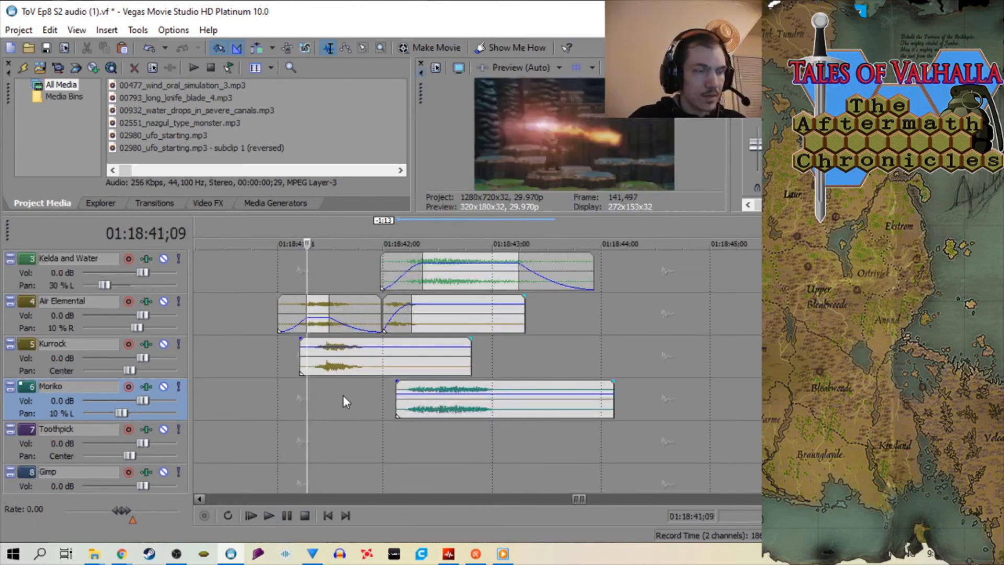
key(space)
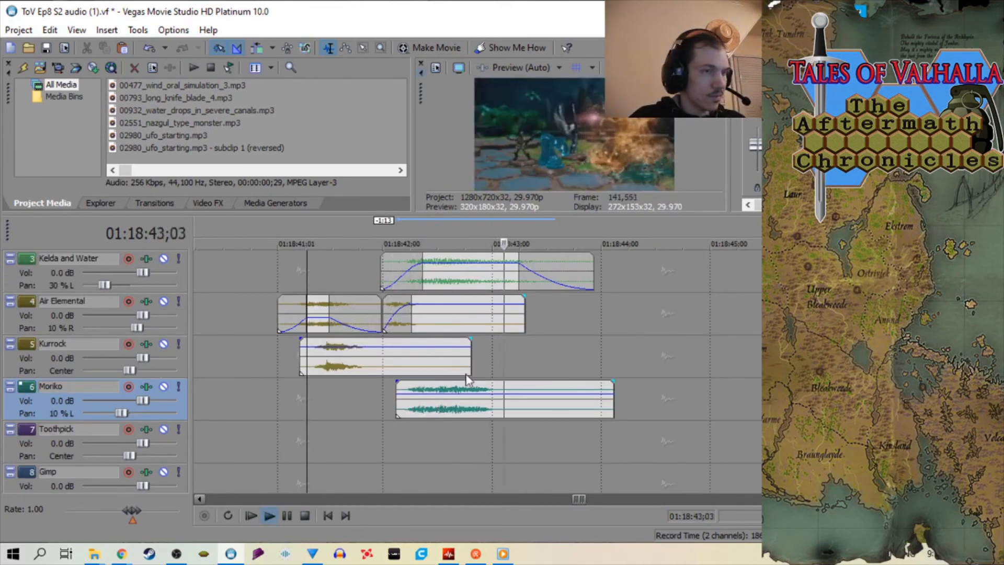
scroll(497, 361, down, 3)
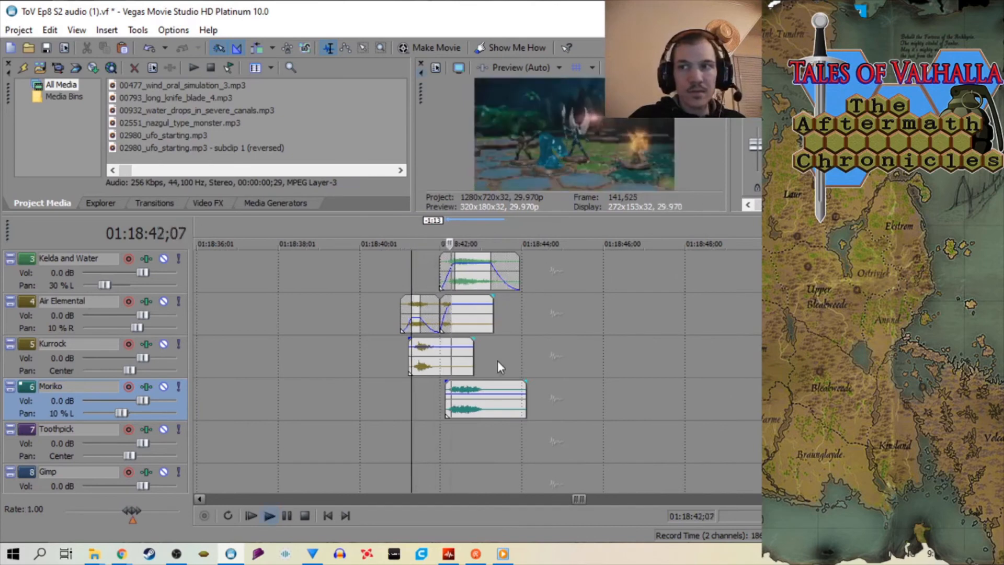
scroll(497, 359, down, 3)
key(space)
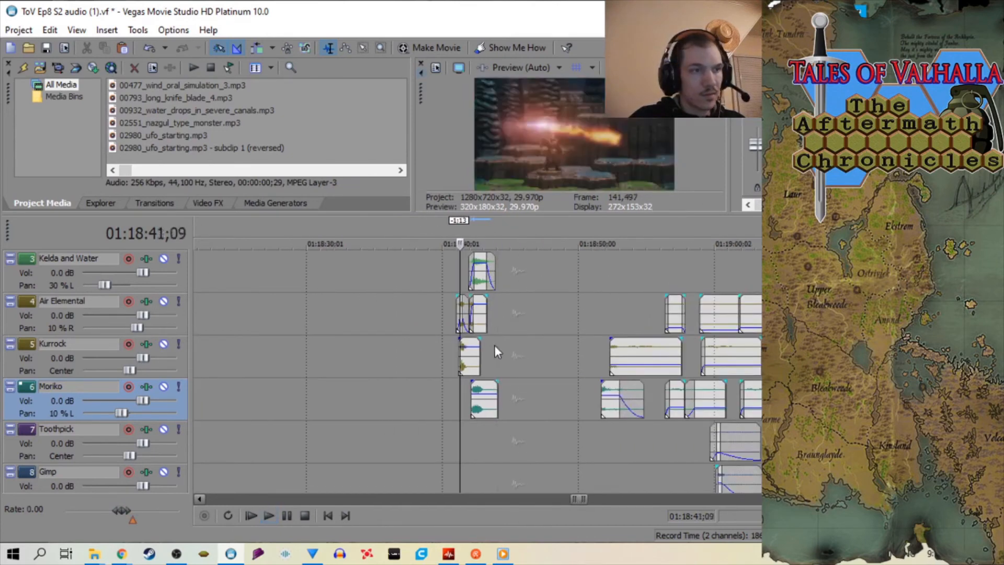
- Move the Moriko clip to start at about 01:15:22;11, lower its gain, and play the result
scroll(496, 349, down, 3)
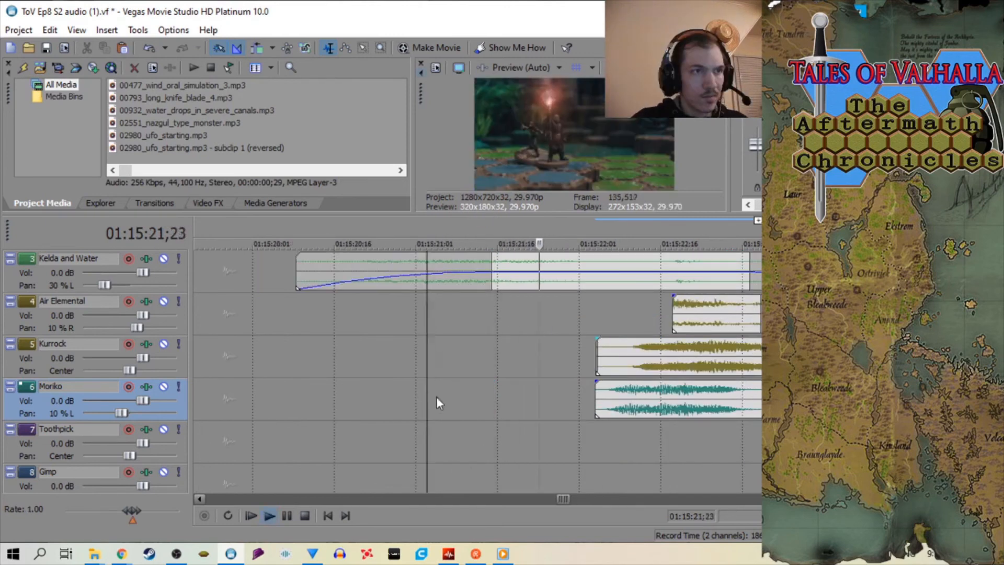
key(space)
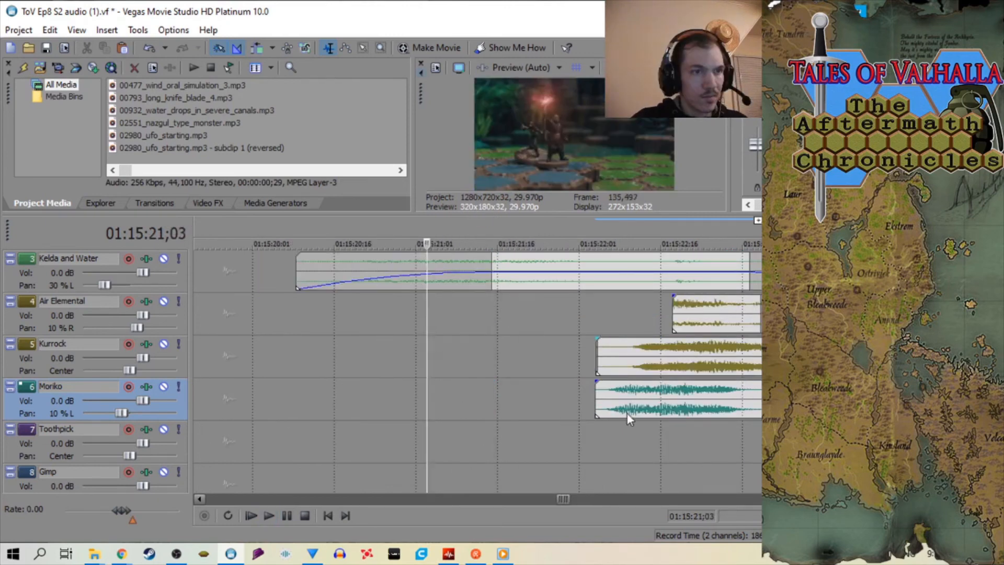
drag(627, 418, 553, 403)
key(space)
scroll(487, 412, down, 3)
key(space)
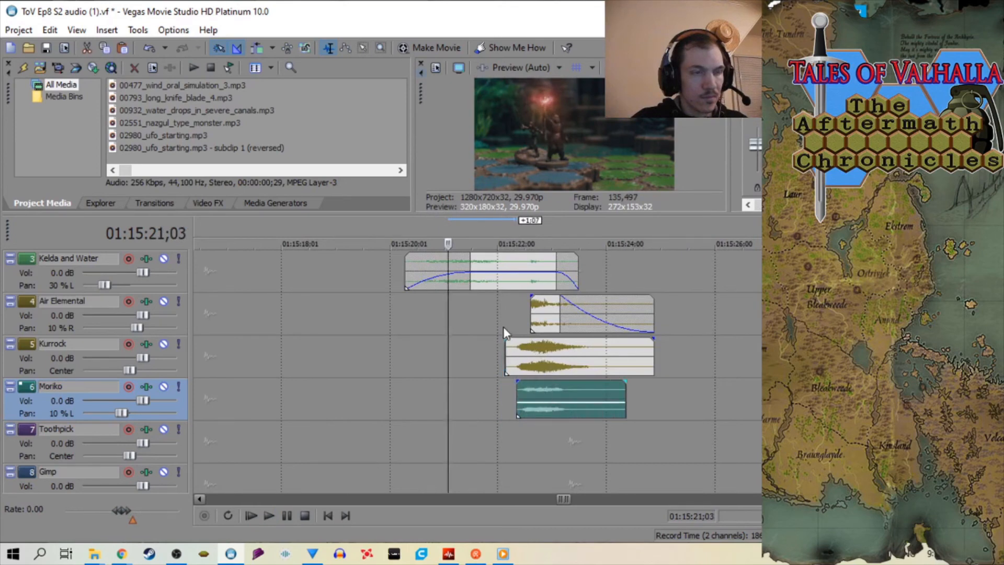
- Play the Air Elemental, Kurrock and Moriko sounds together from 01:15:22;04
click(504, 328)
scroll(503, 324, up, 2)
key(space)
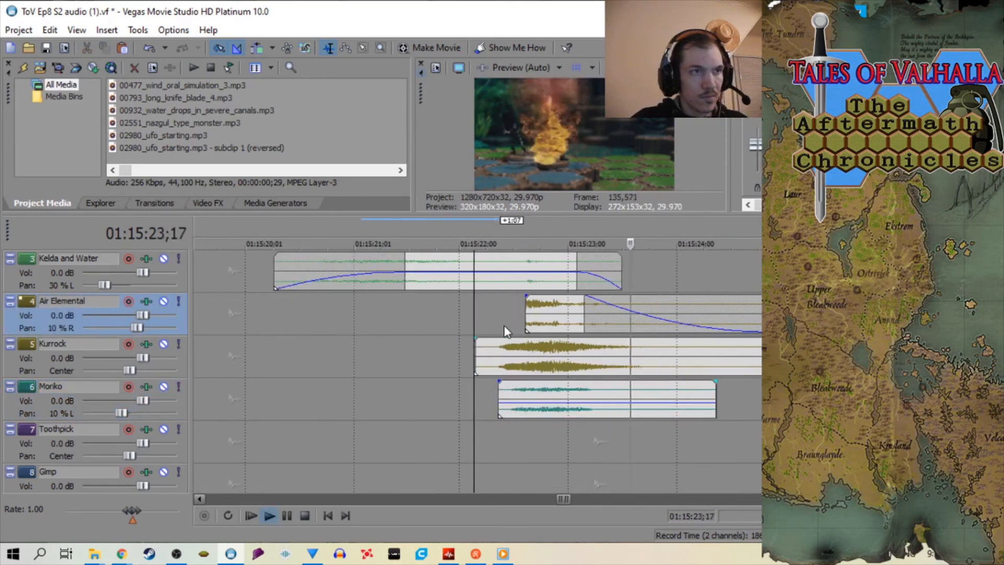
scroll(506, 331, down, 4)
key(space)
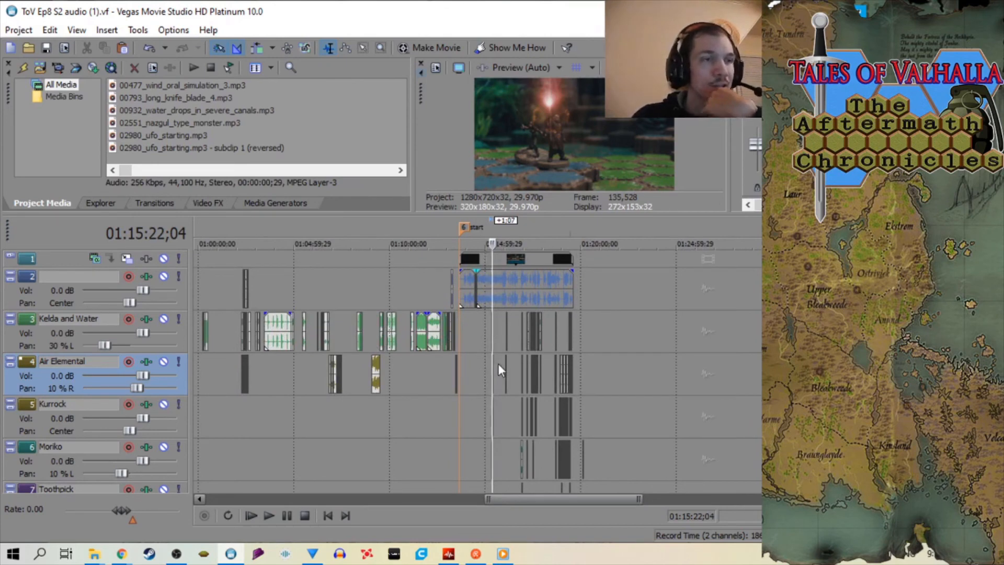
scroll(496, 347, down, 2)
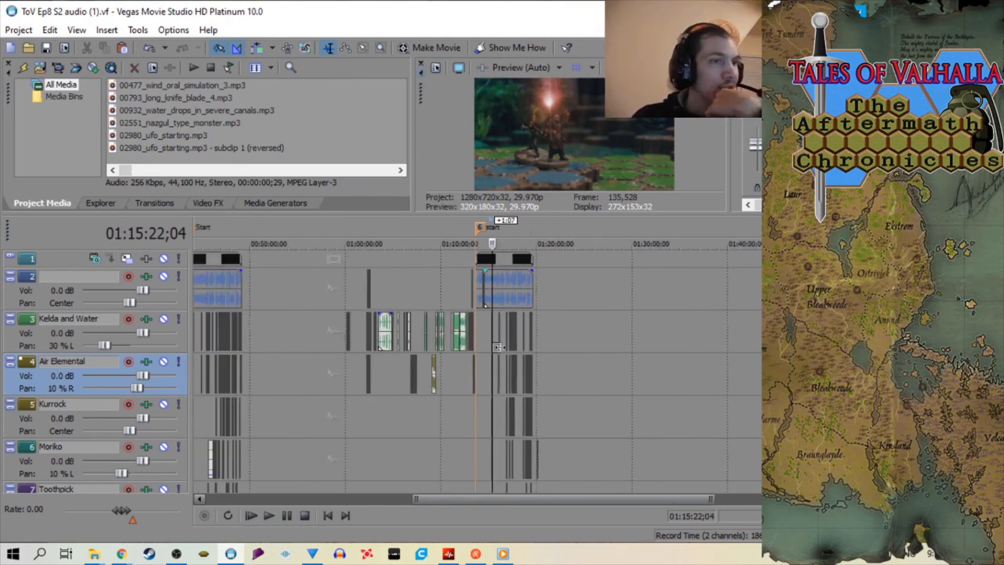
scroll(494, 345, up, 2)
scroll(492, 325, down, 1)
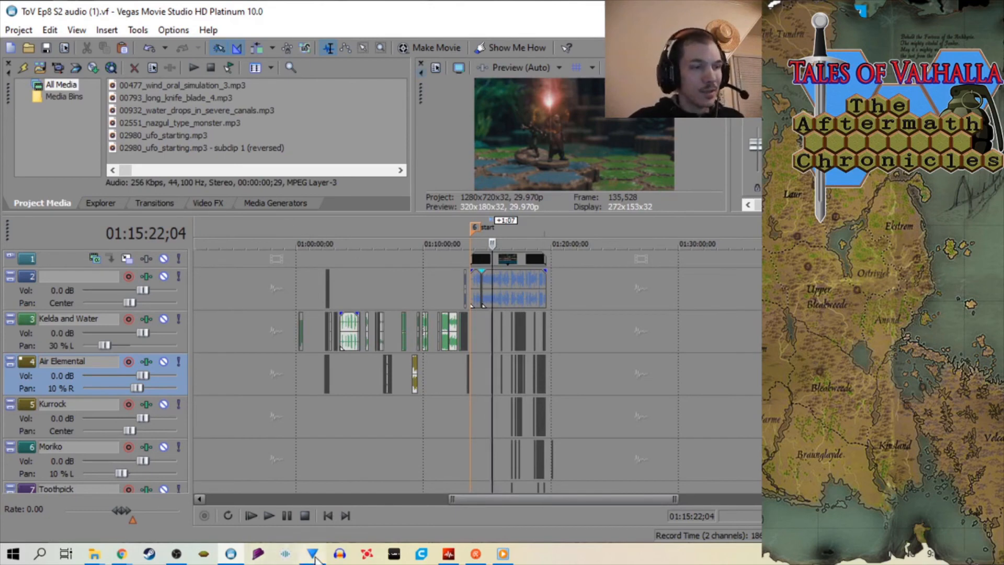
- Switch to HitFilm Pro and select the New Camera layer of the composite shot numbered 18
mouse_move(312, 553)
click(317, 471)
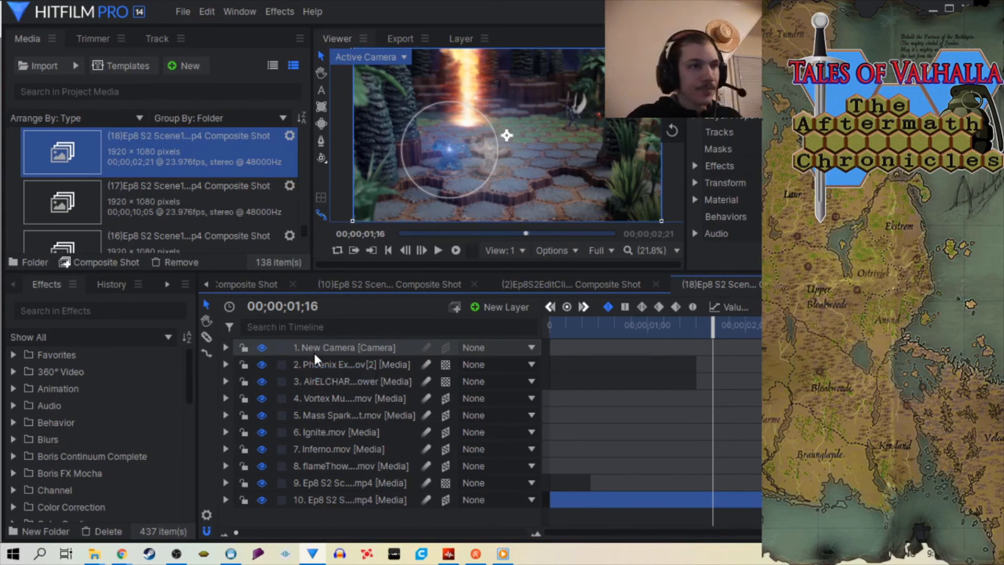
click(429, 352)
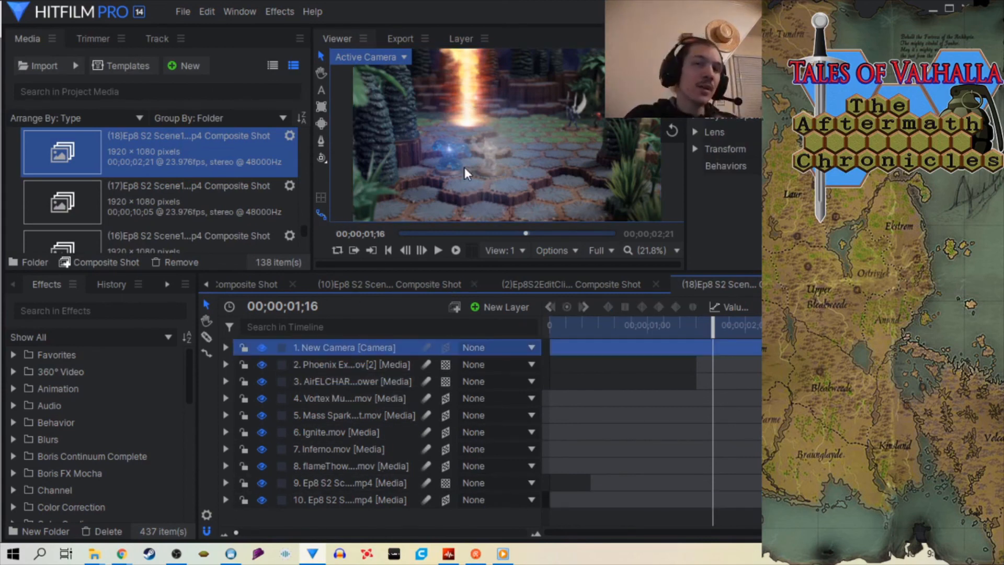